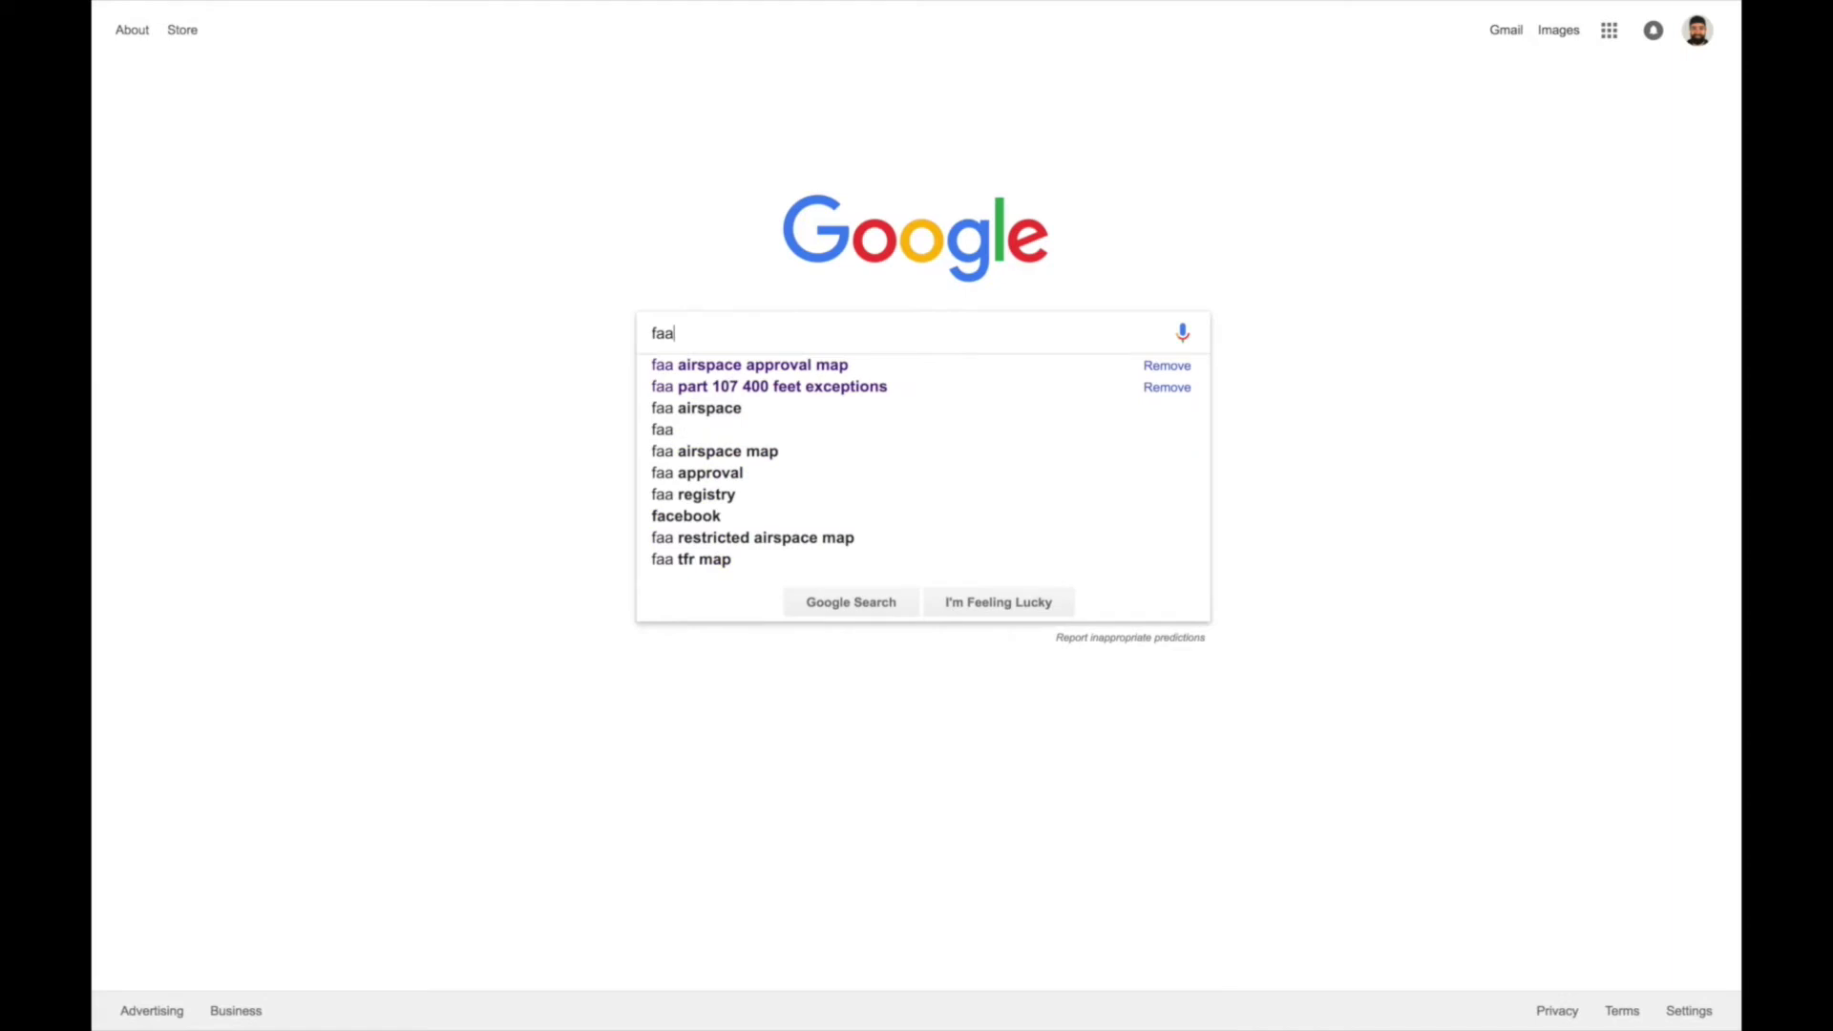
Step: Search Google for "faa airspace approval map" and, from the FAA's UAS Facility Maps page, open the map of all facility maps and grids
{"action": "key", "text": "Down"}
{"action": "key", "text": "Return"}
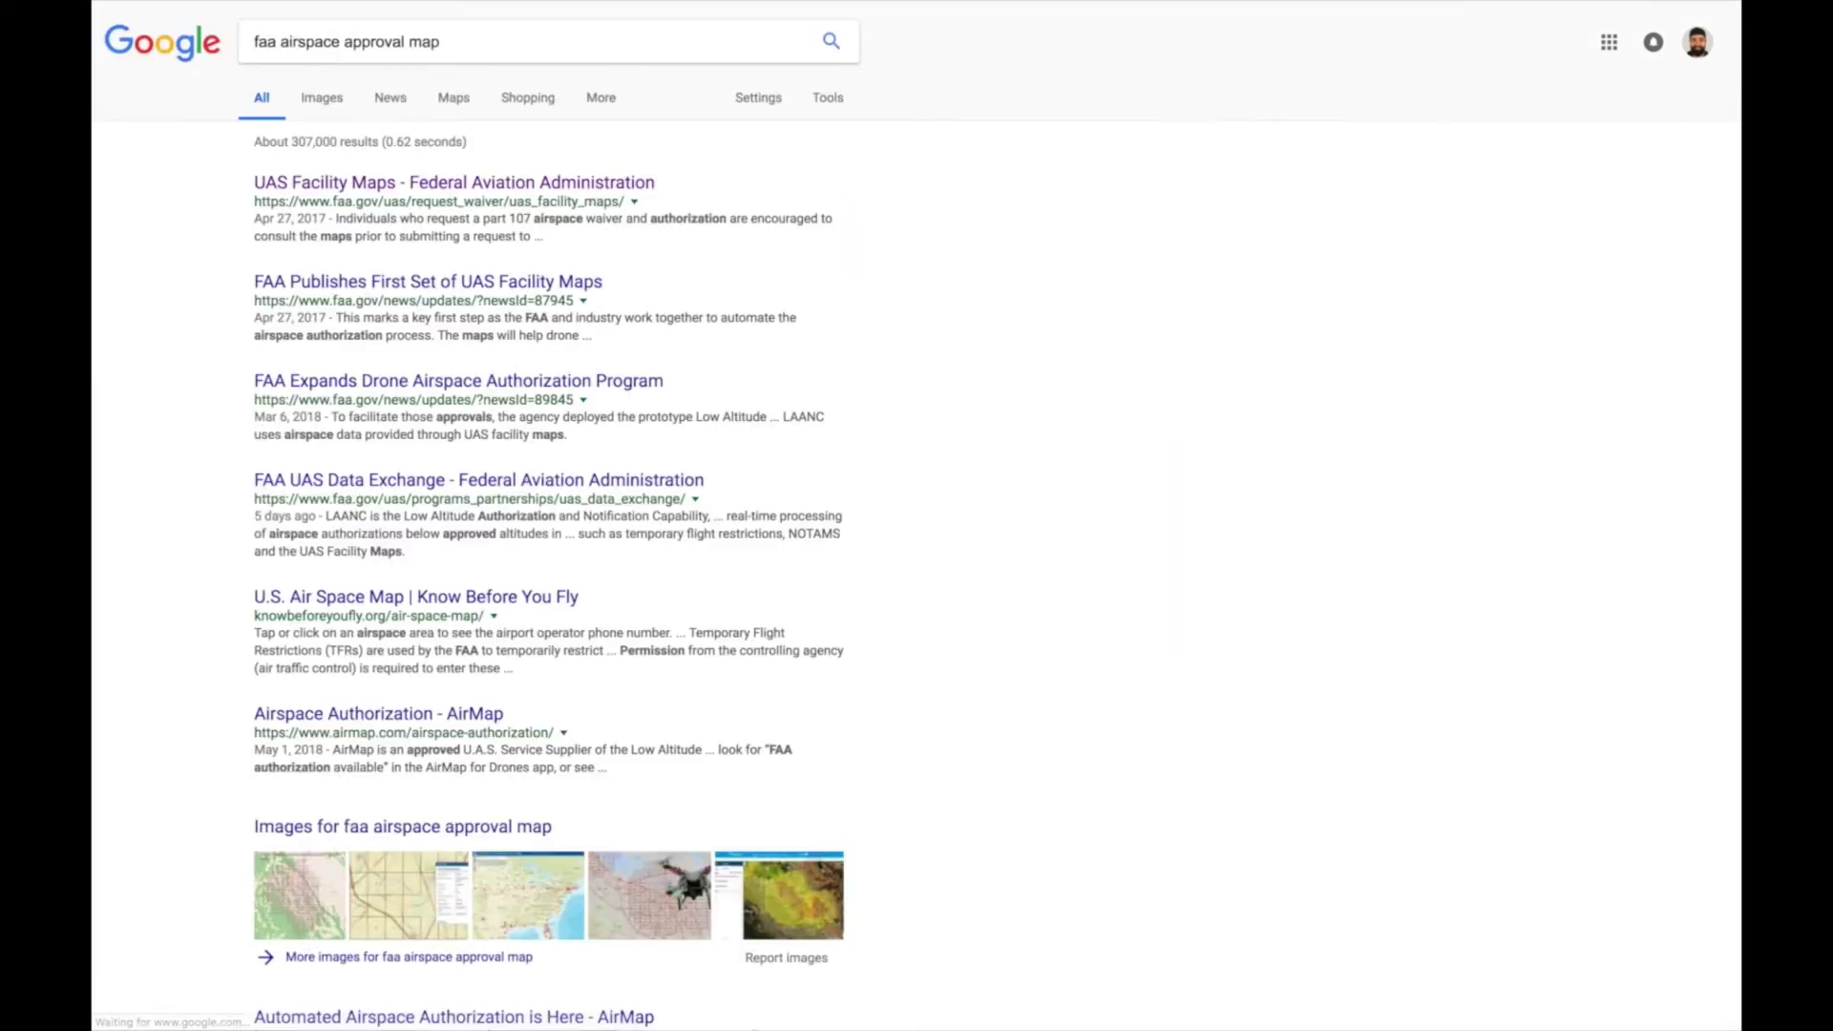
{"action": "left_click", "coordinate": [517, 186]}
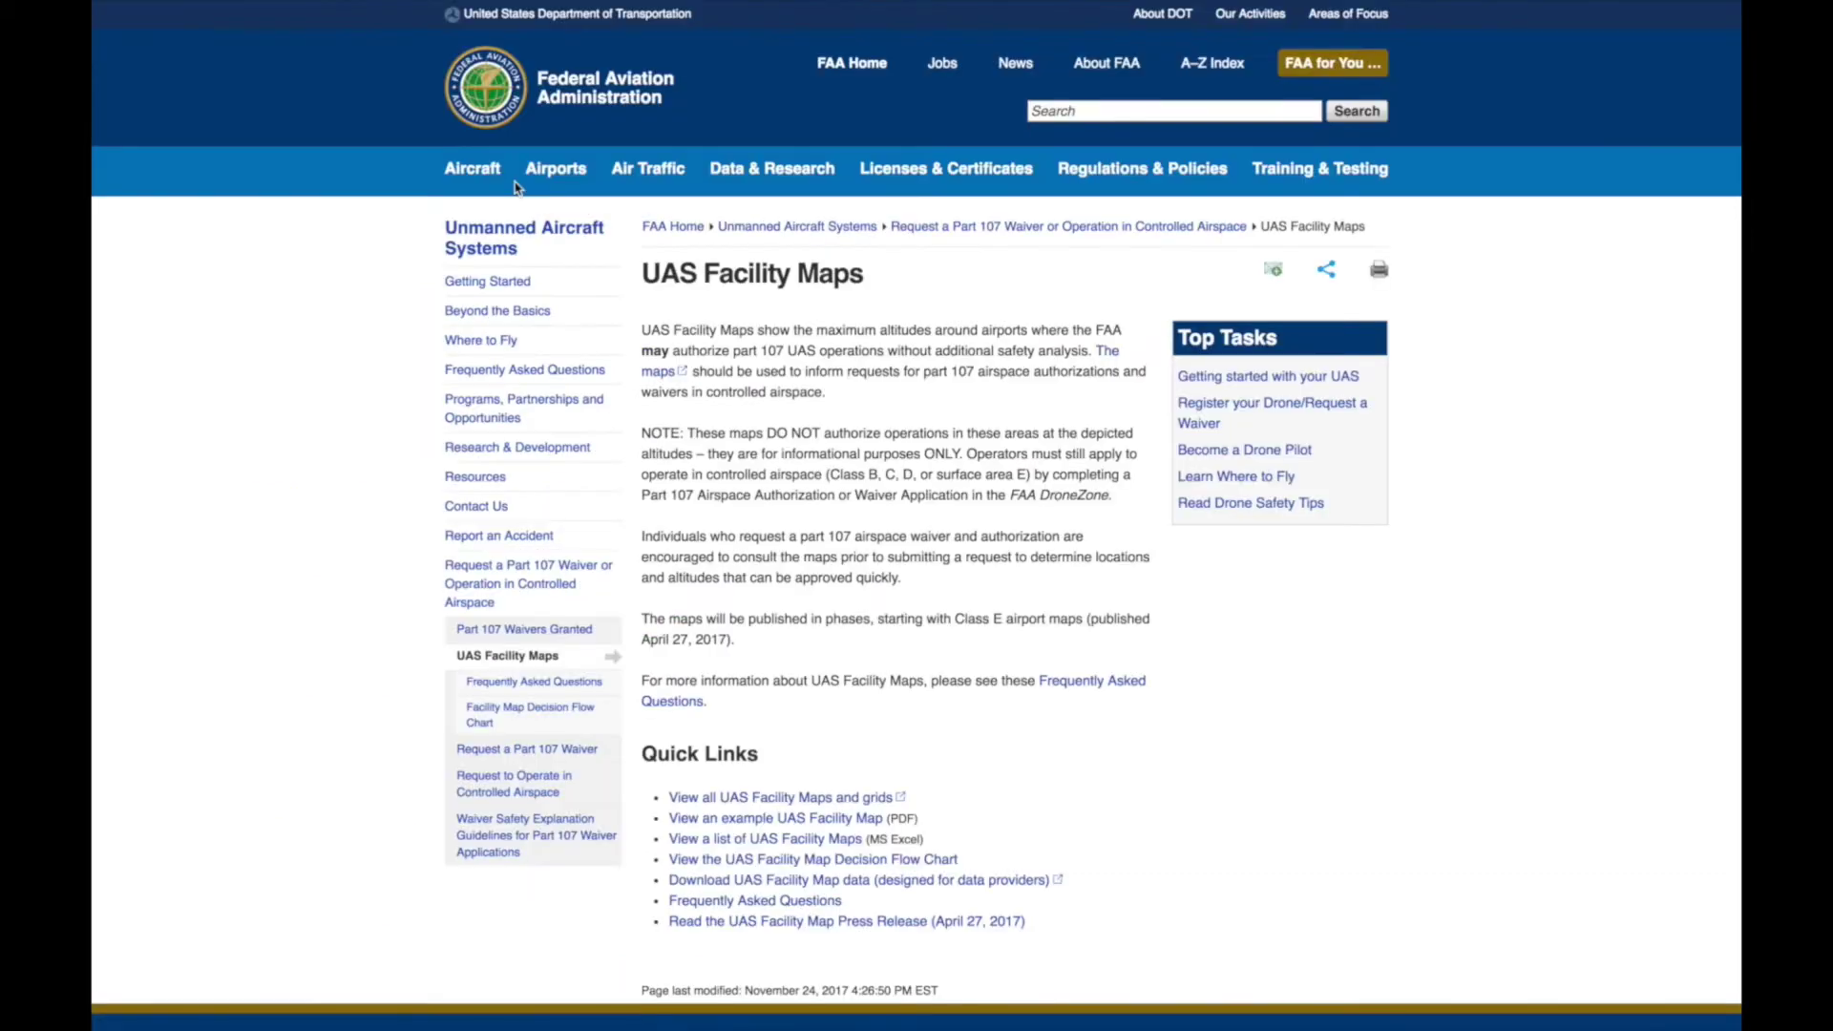
{"action": "left_click", "coordinate": [795, 800]}
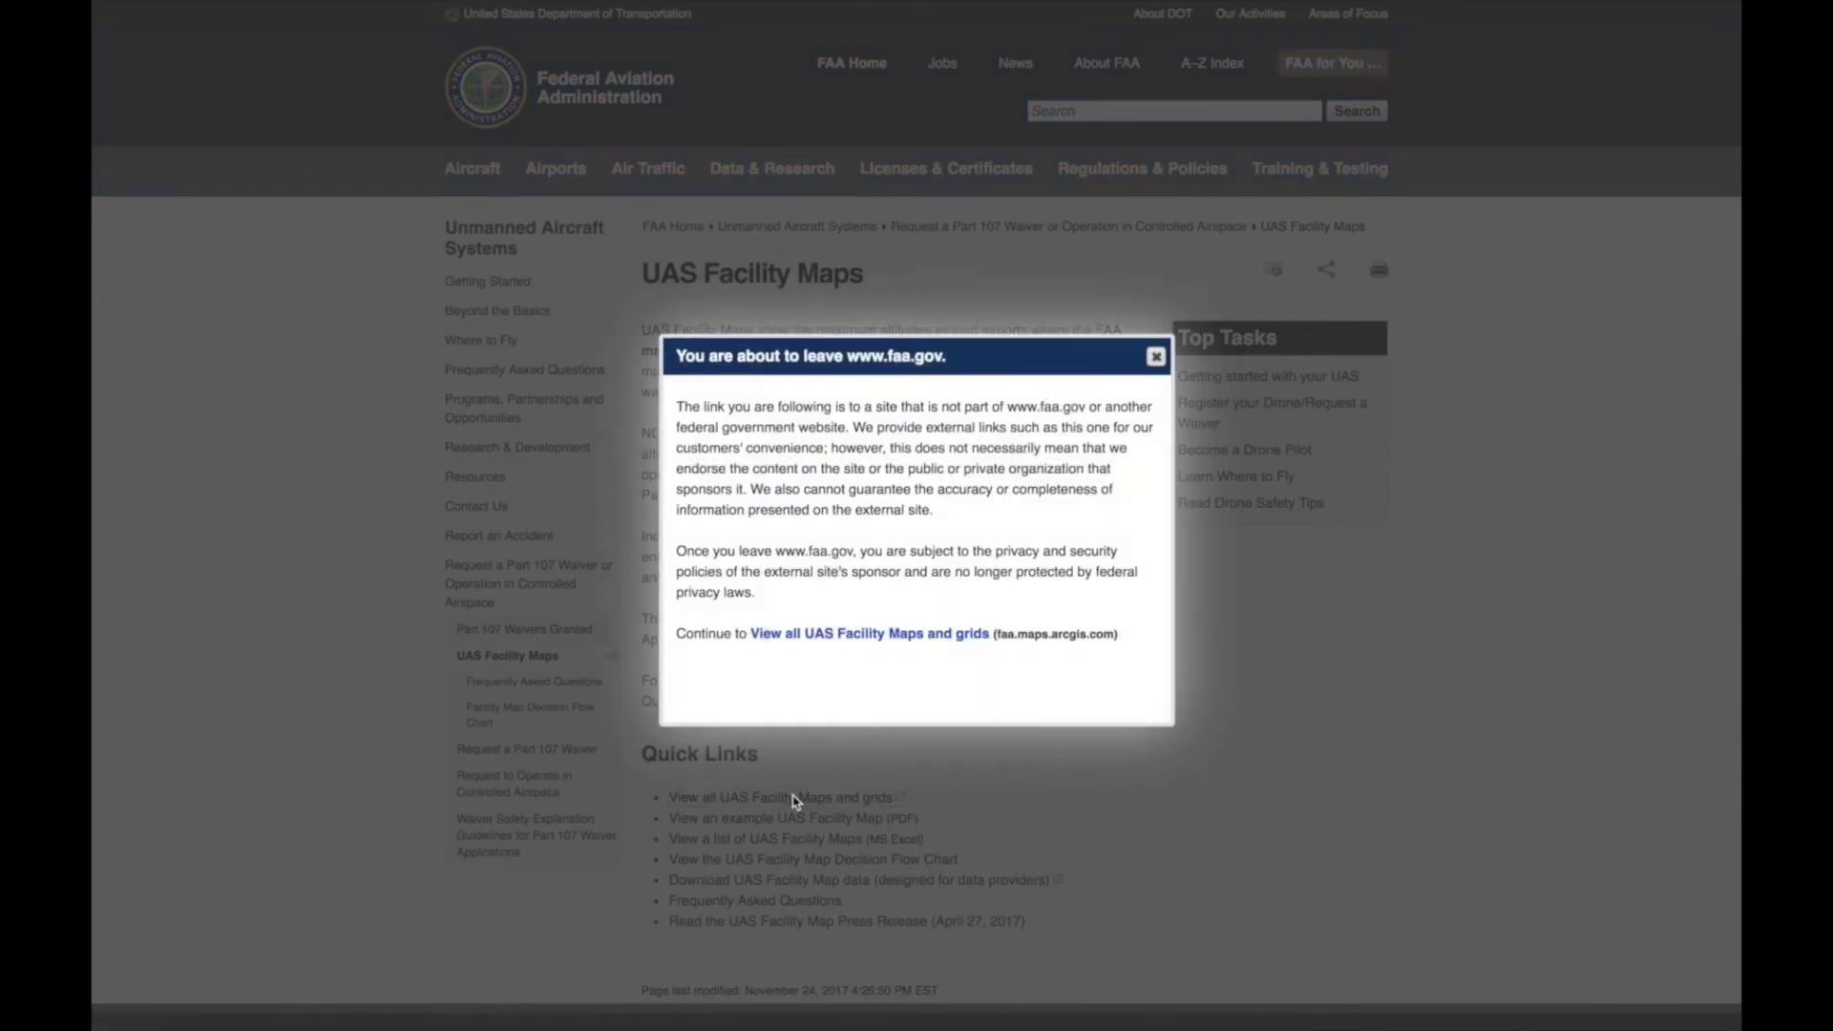
{"action": "left_click", "coordinate": [902, 634]}
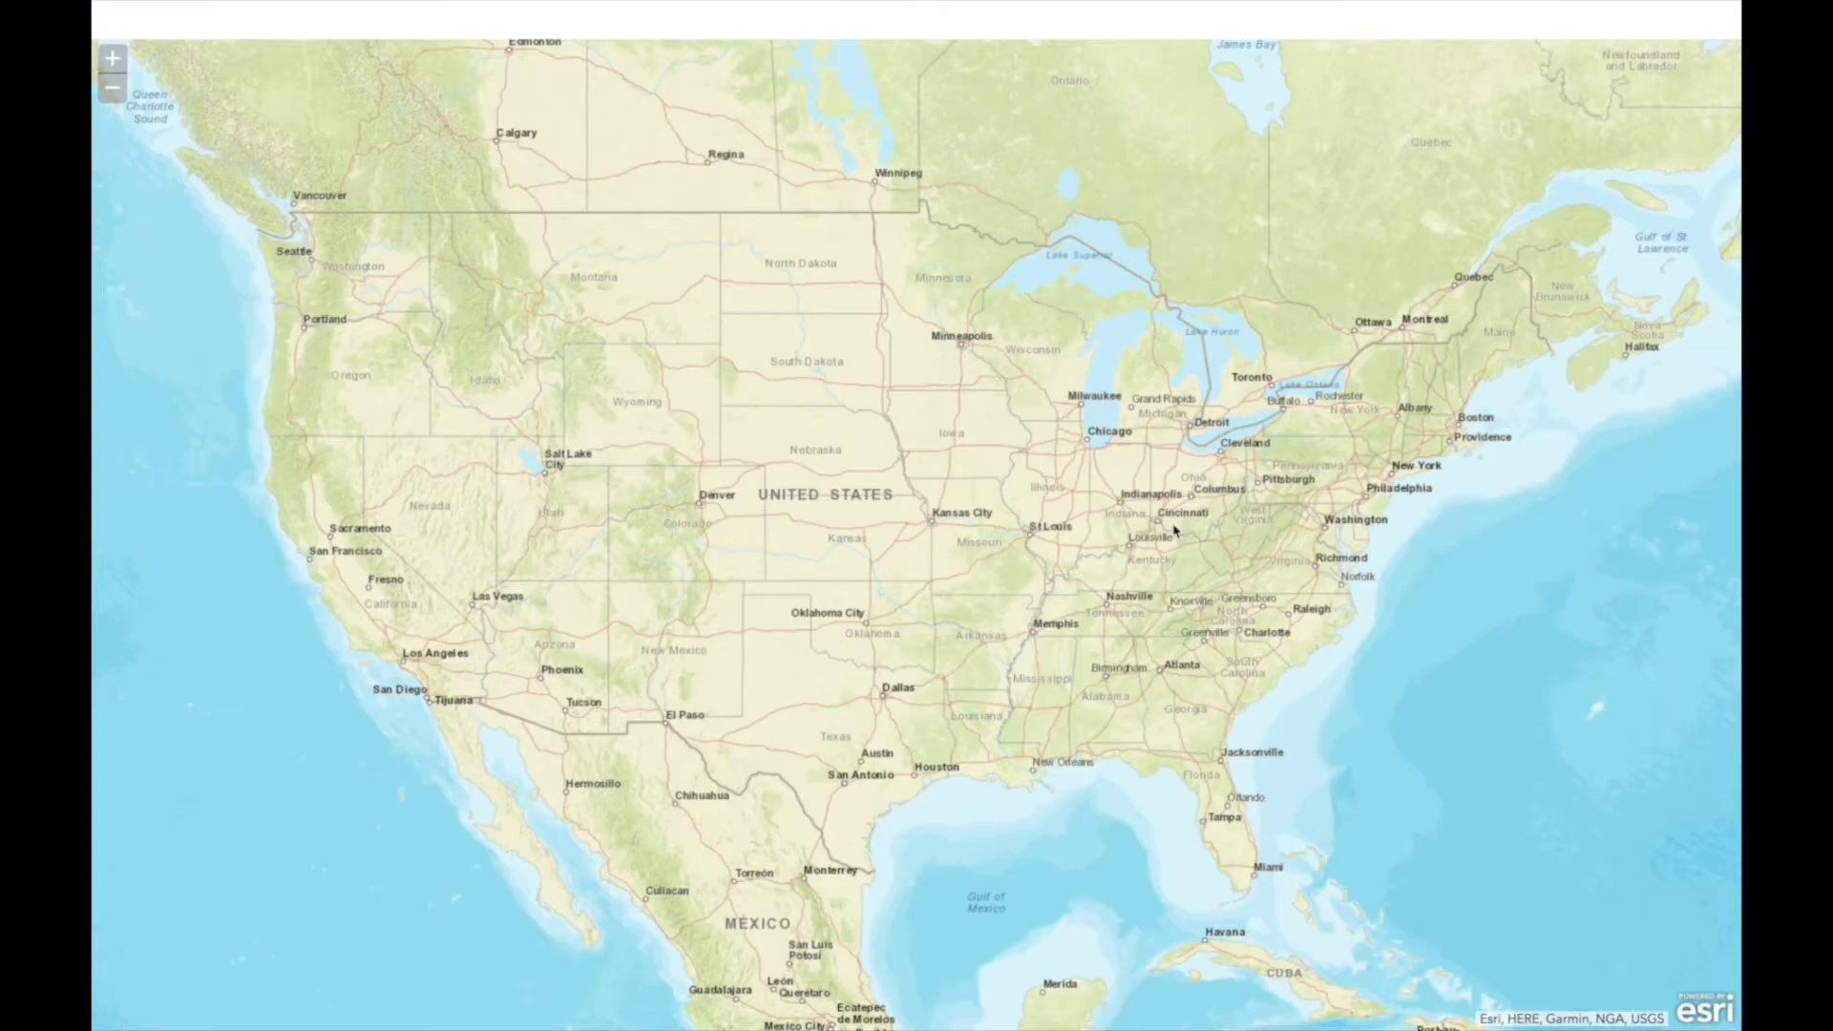
Step: Examine the UAS facility grid ceilings around Cincinnati and the Cincinnati/Northern Kentucky airport
{"action": "scroll", "coordinate": [1175, 531], "scroll_direction": "up", "scroll_amount": 2}
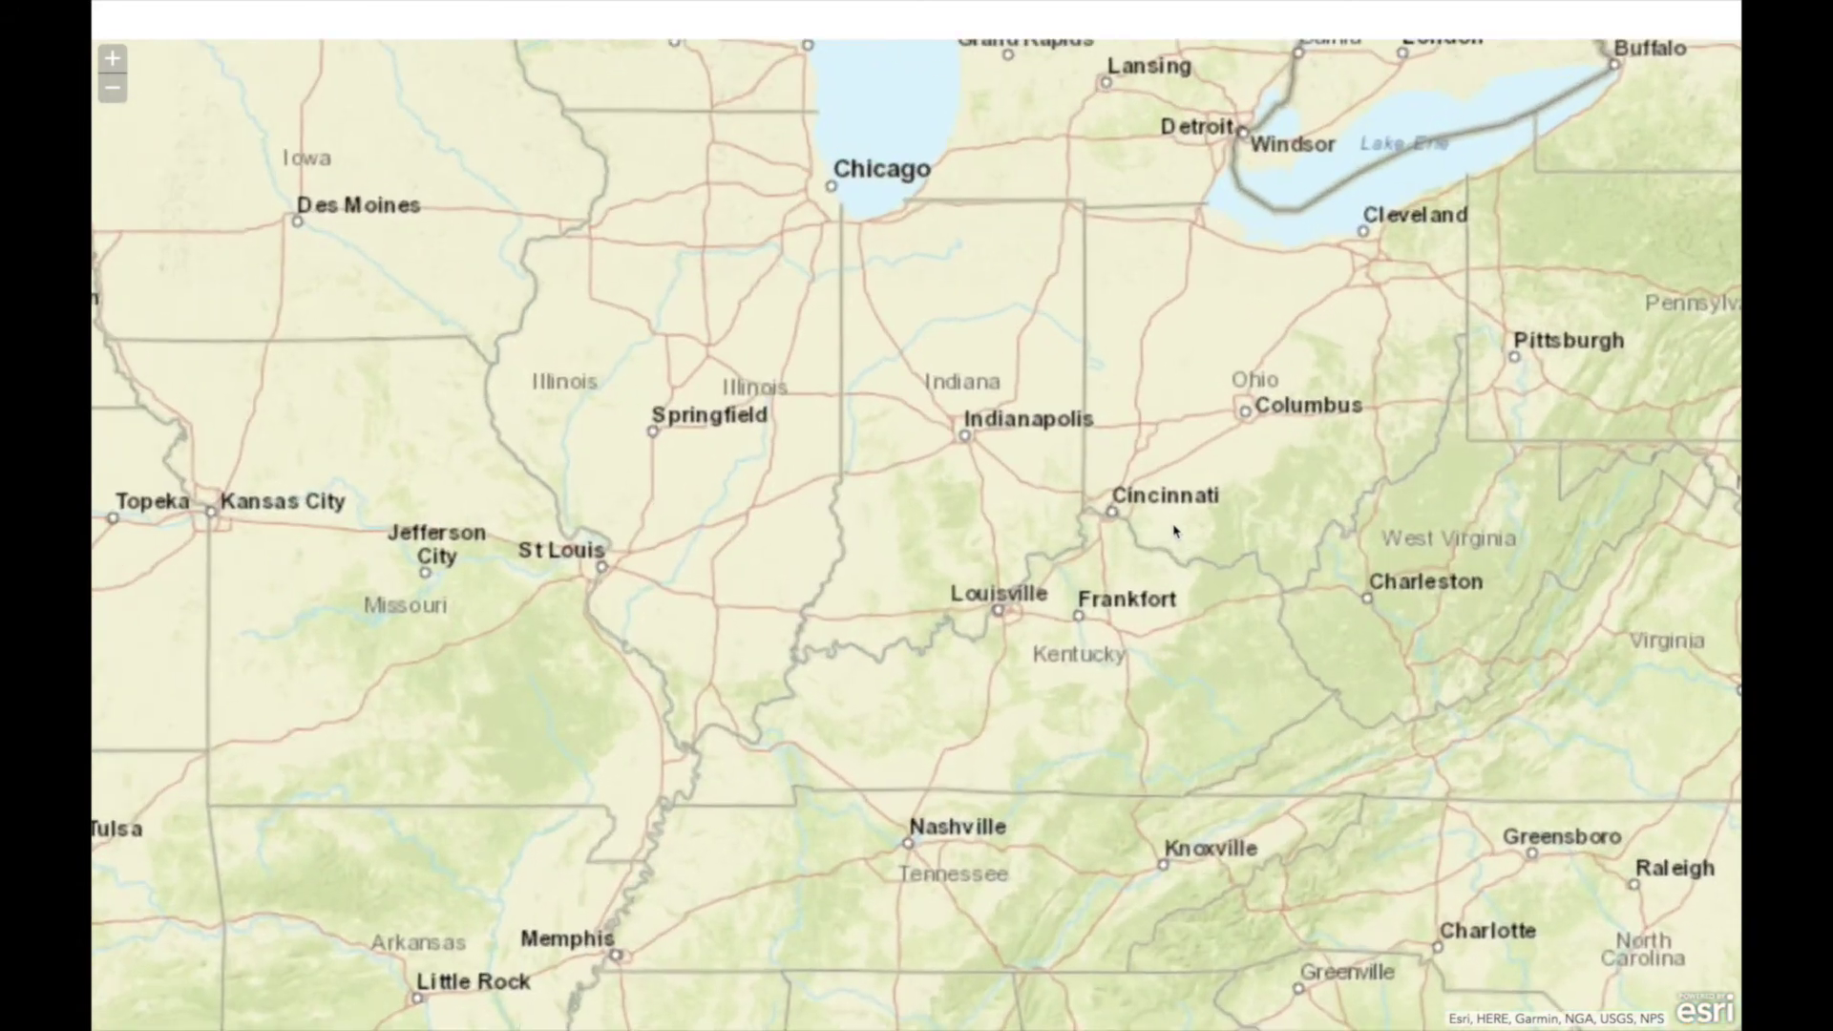
{"action": "scroll", "coordinate": [1103, 532], "scroll_direction": "up", "scroll_amount": 1}
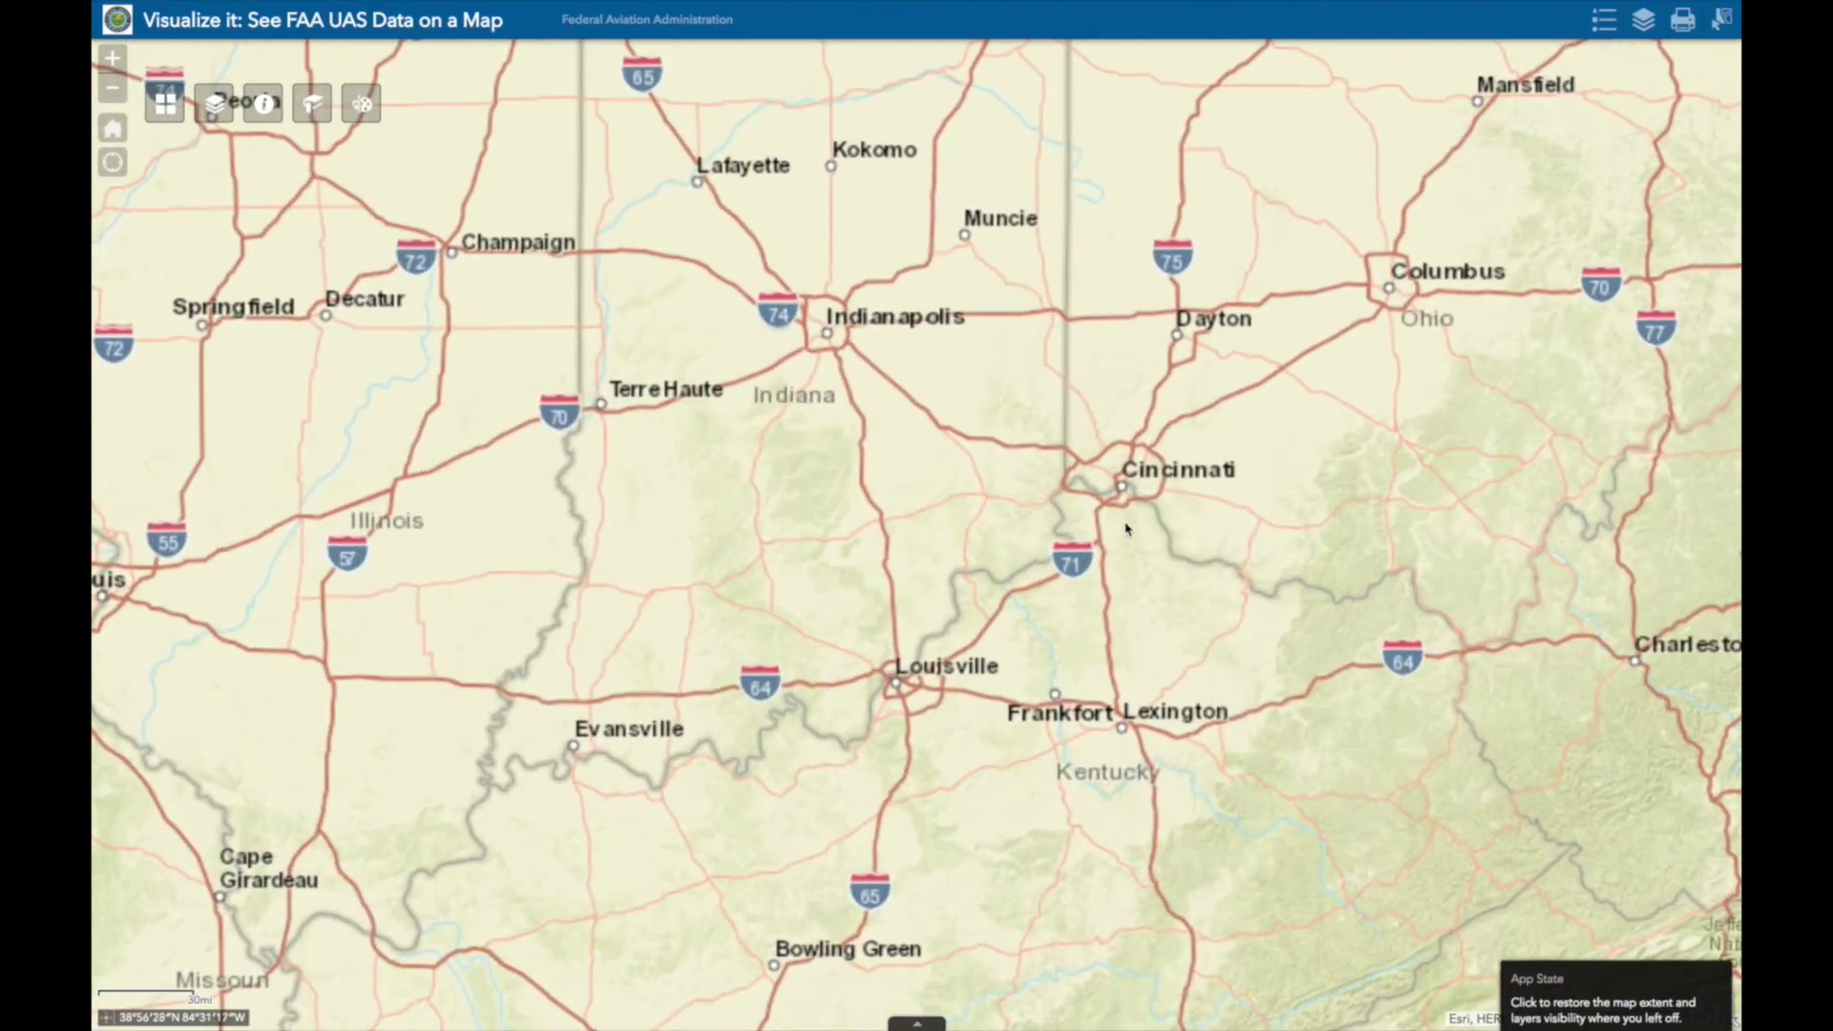
{"action": "scroll", "coordinate": [1160, 534], "scroll_direction": "up", "scroll_amount": 1}
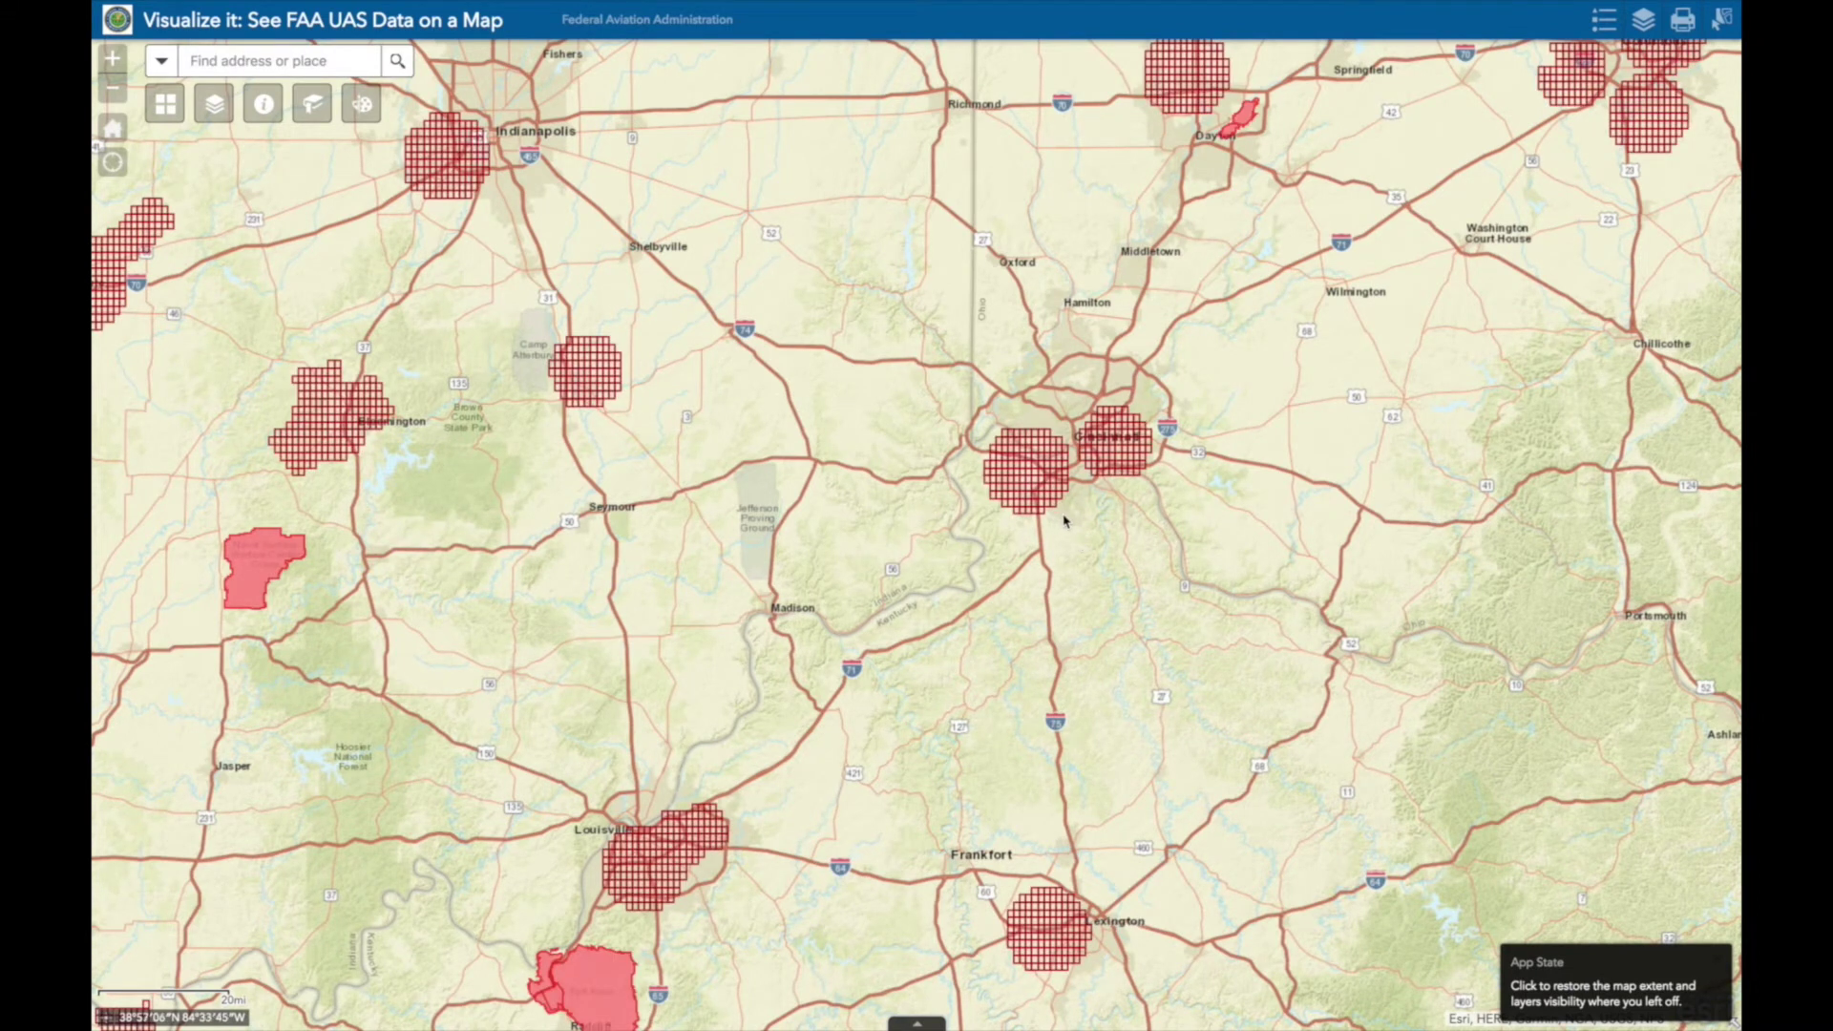
{"action": "scroll", "coordinate": [1064, 520], "scroll_direction": "up", "scroll_amount": 1}
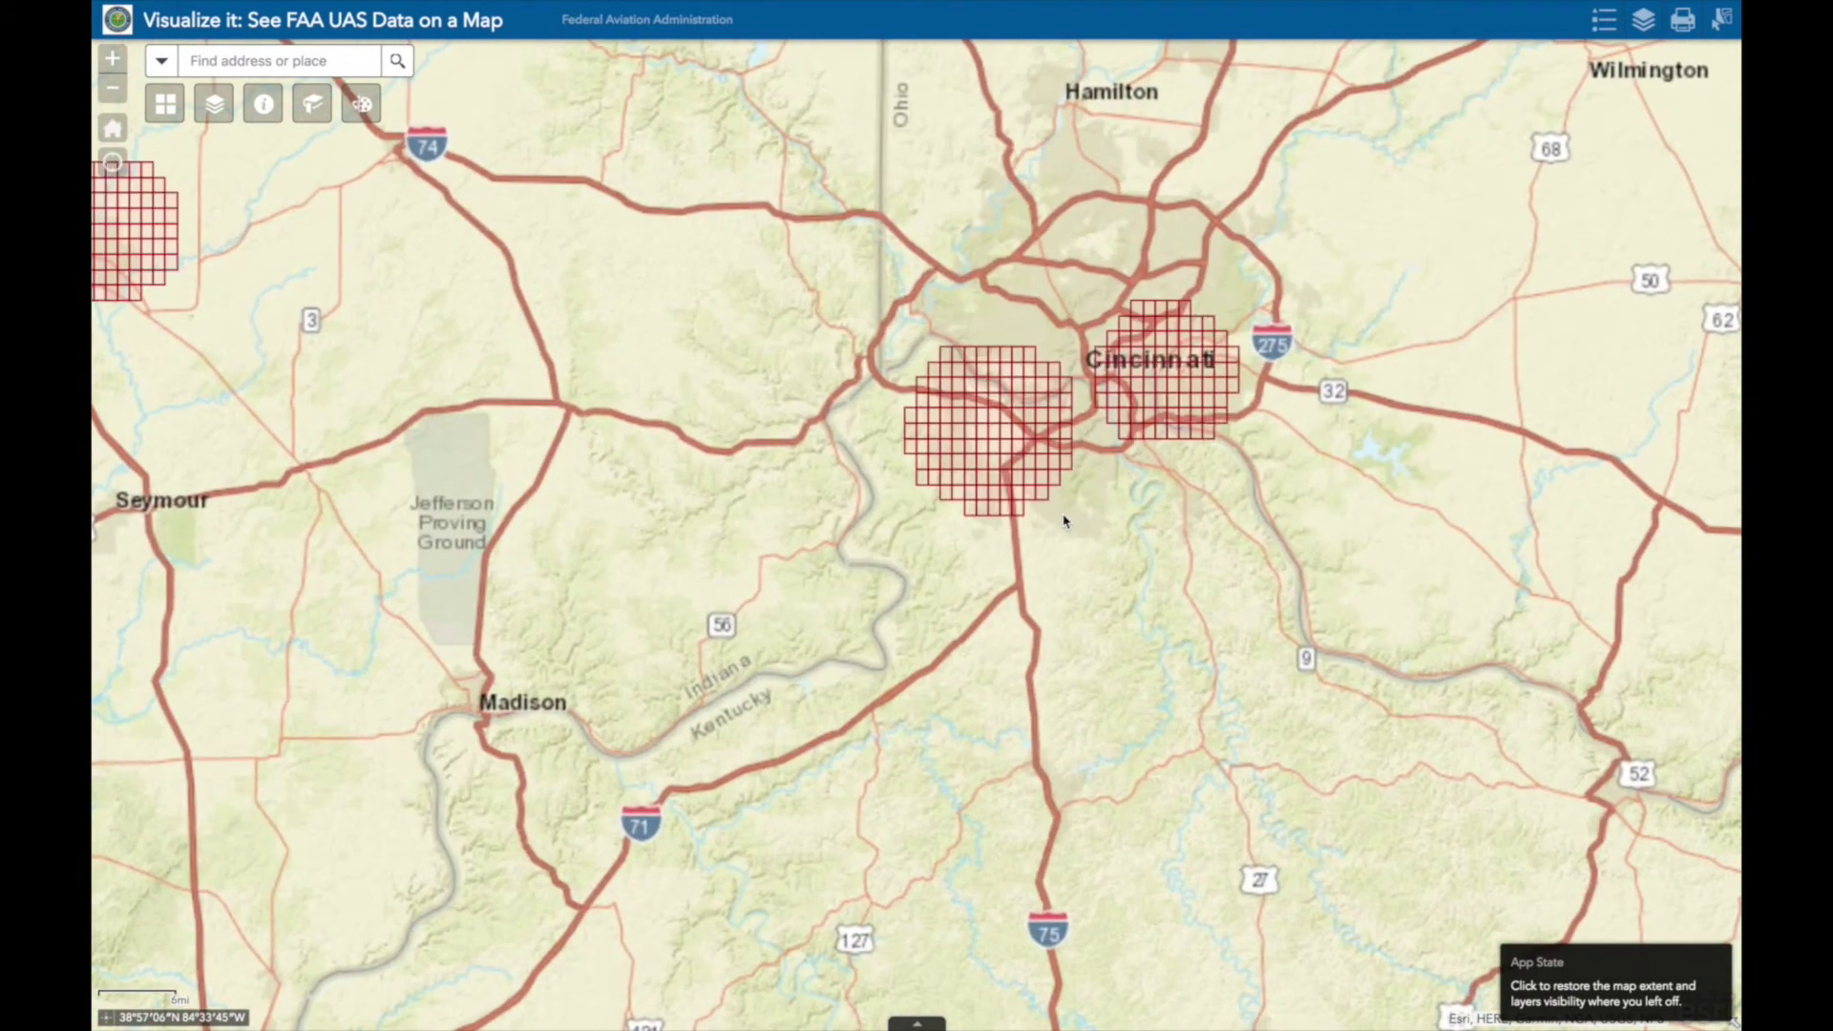
{"action": "scroll", "coordinate": [1065, 520], "scroll_direction": "up", "scroll_amount": 1}
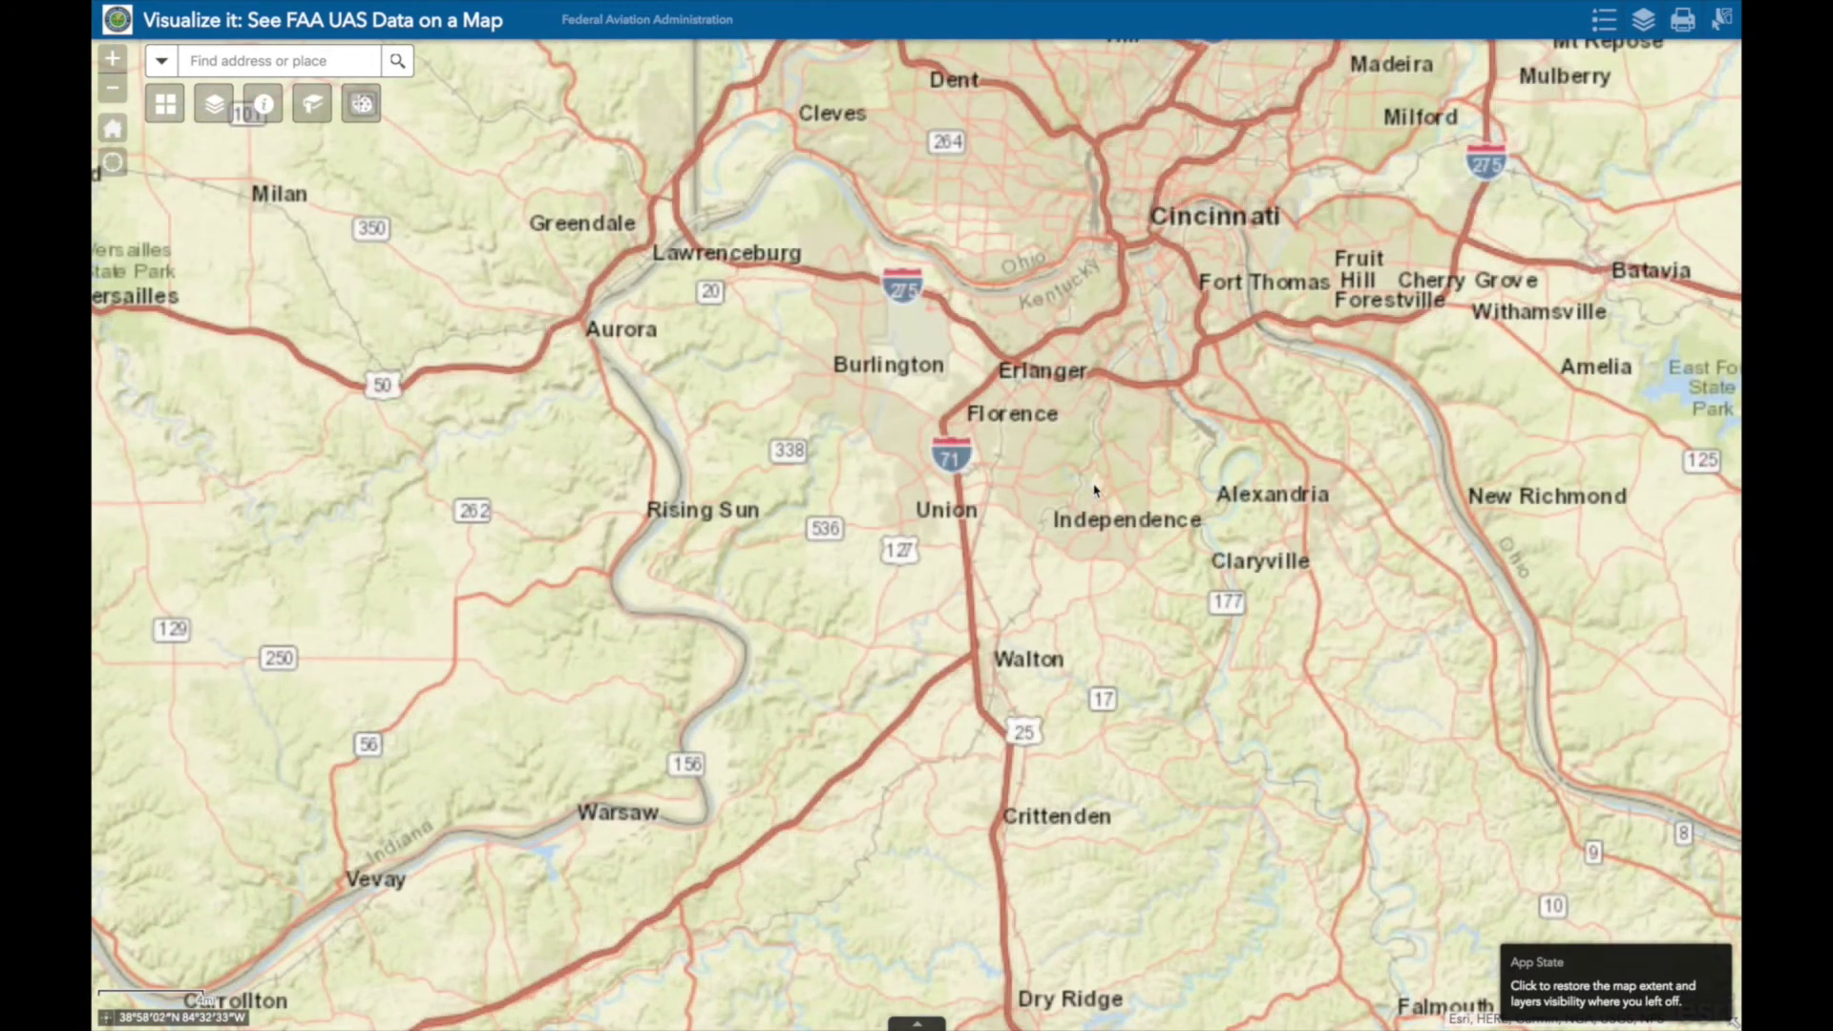
{"action": "left_click_drag", "start_coordinate": [1127, 467], "coordinate": [1142, 597]}
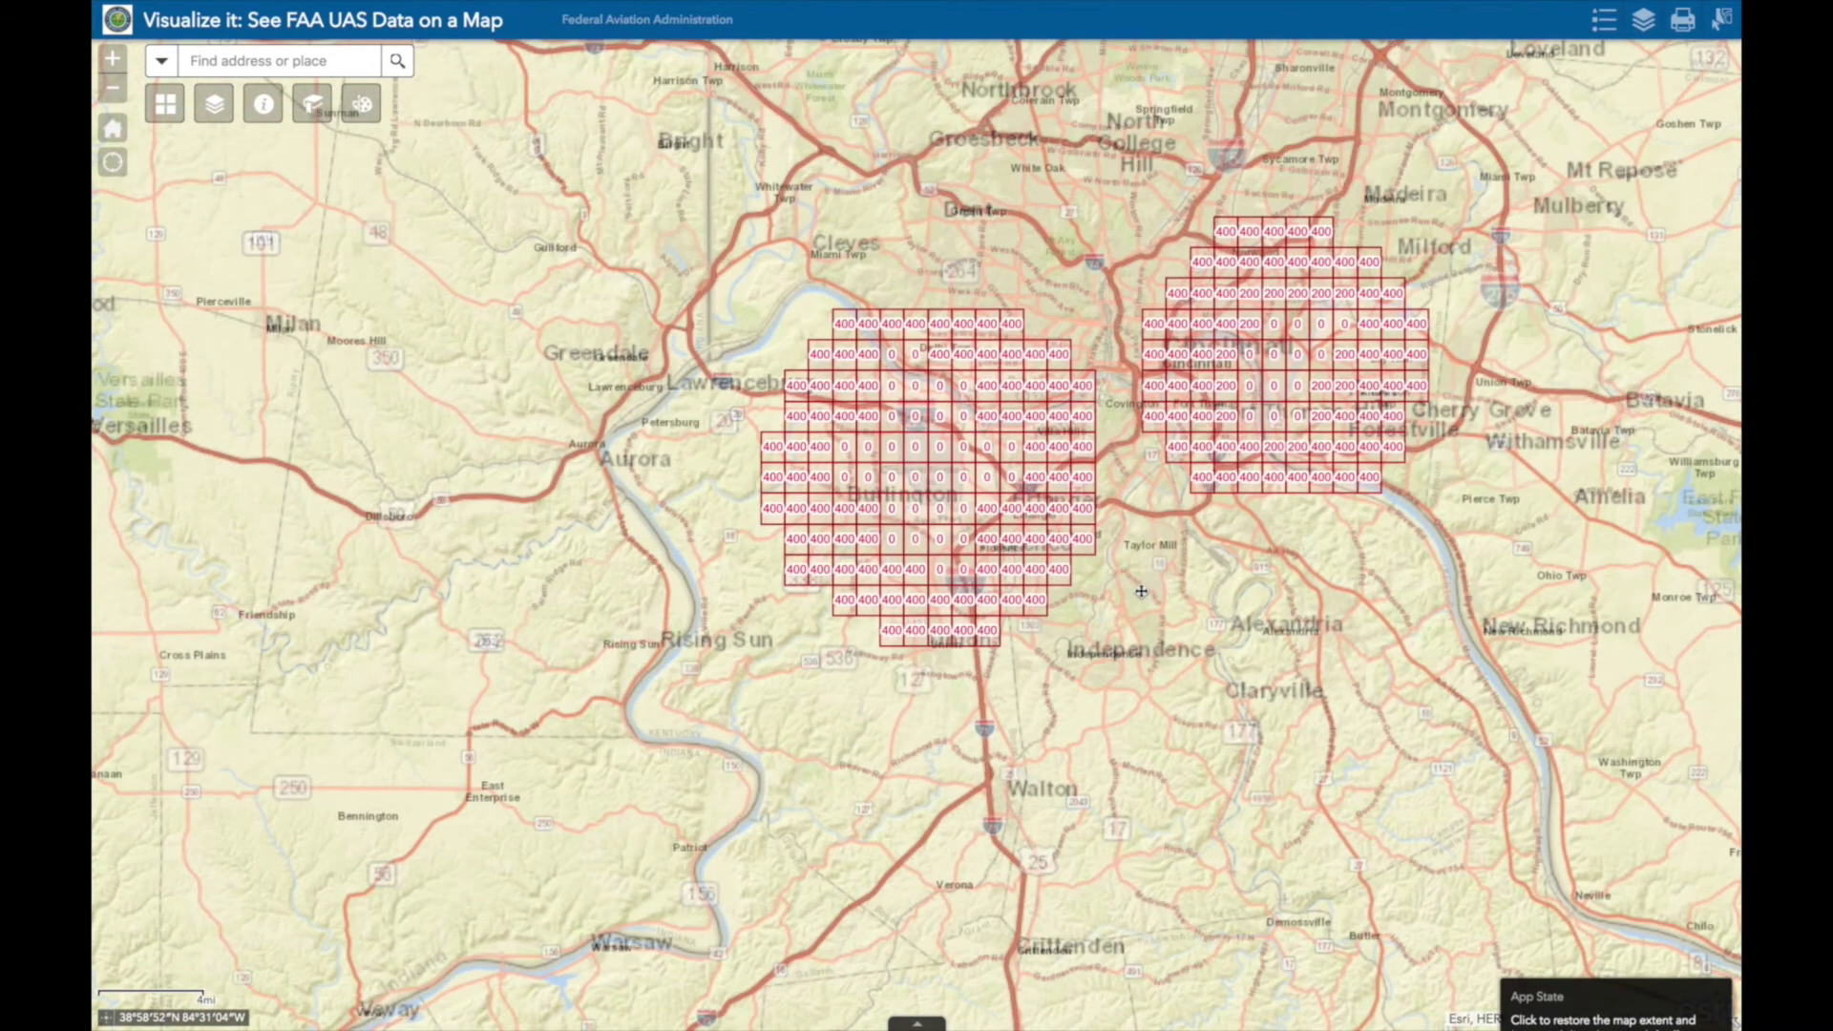
{"action": "scroll", "coordinate": [1142, 597], "scroll_direction": "up", "scroll_amount": 1}
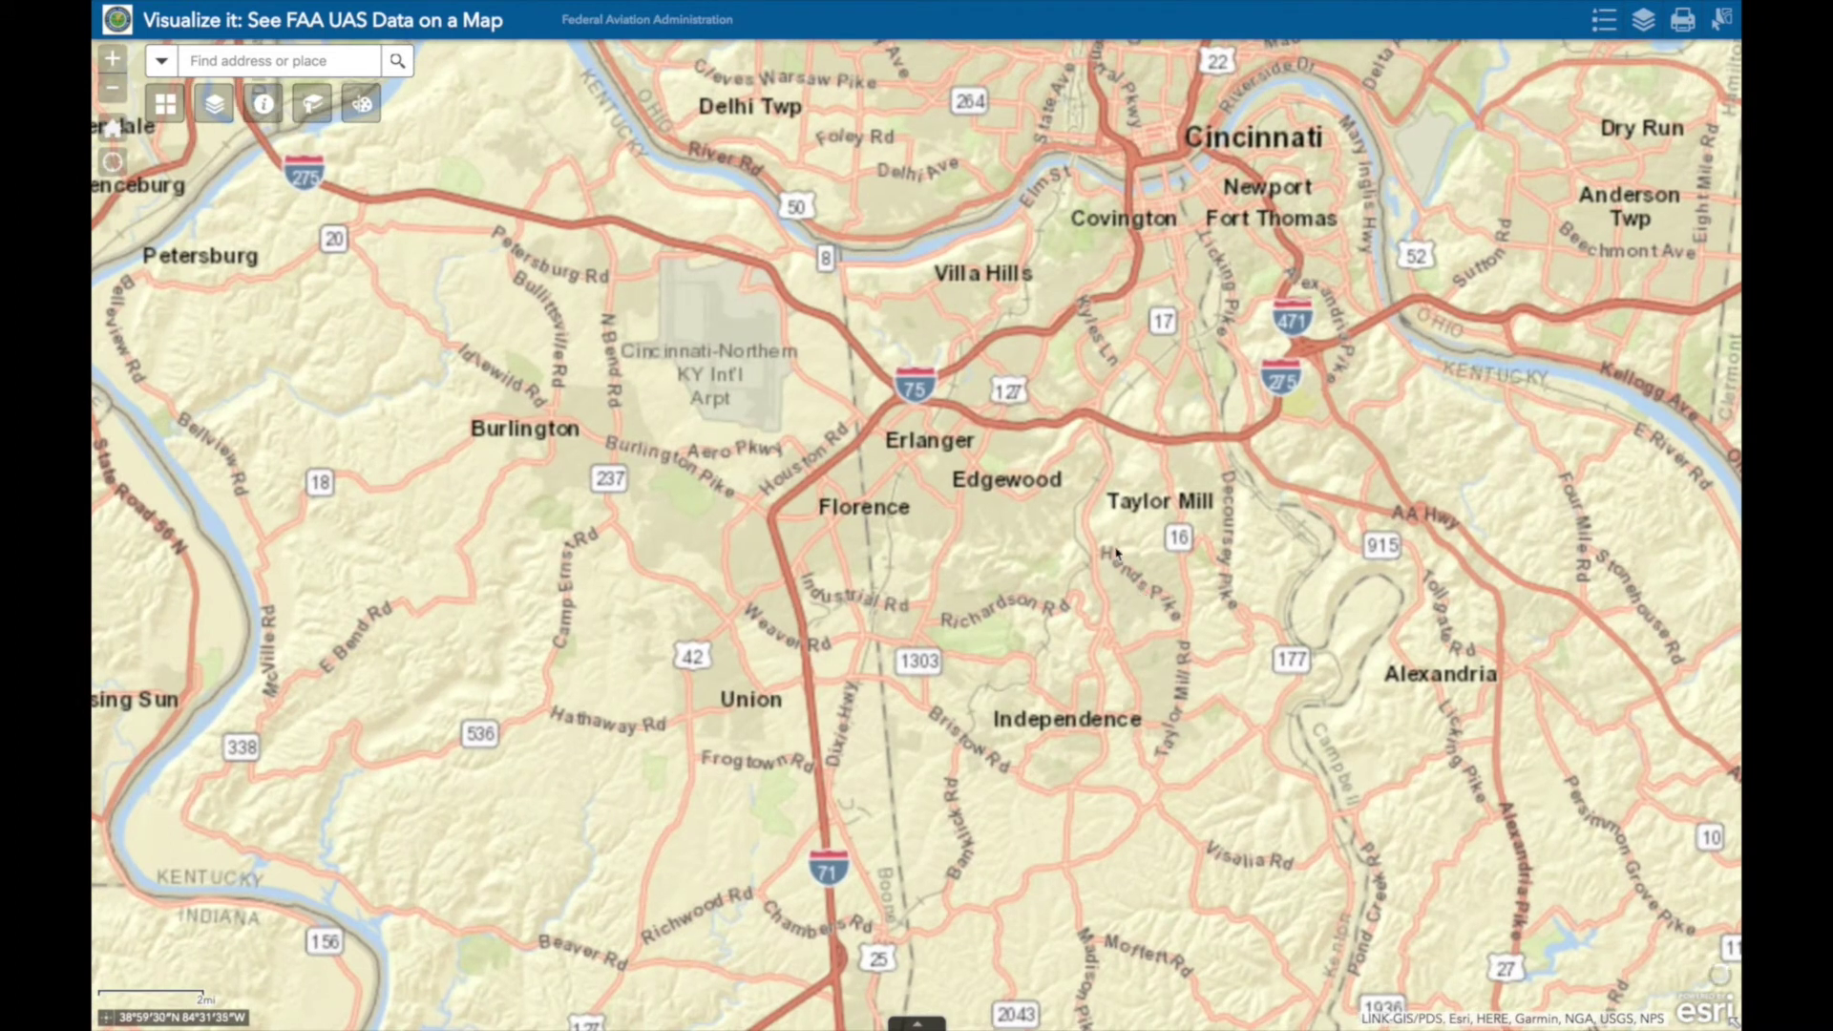
{"action": "left_click_drag", "start_coordinate": [1122, 546], "coordinate": [1271, 645]}
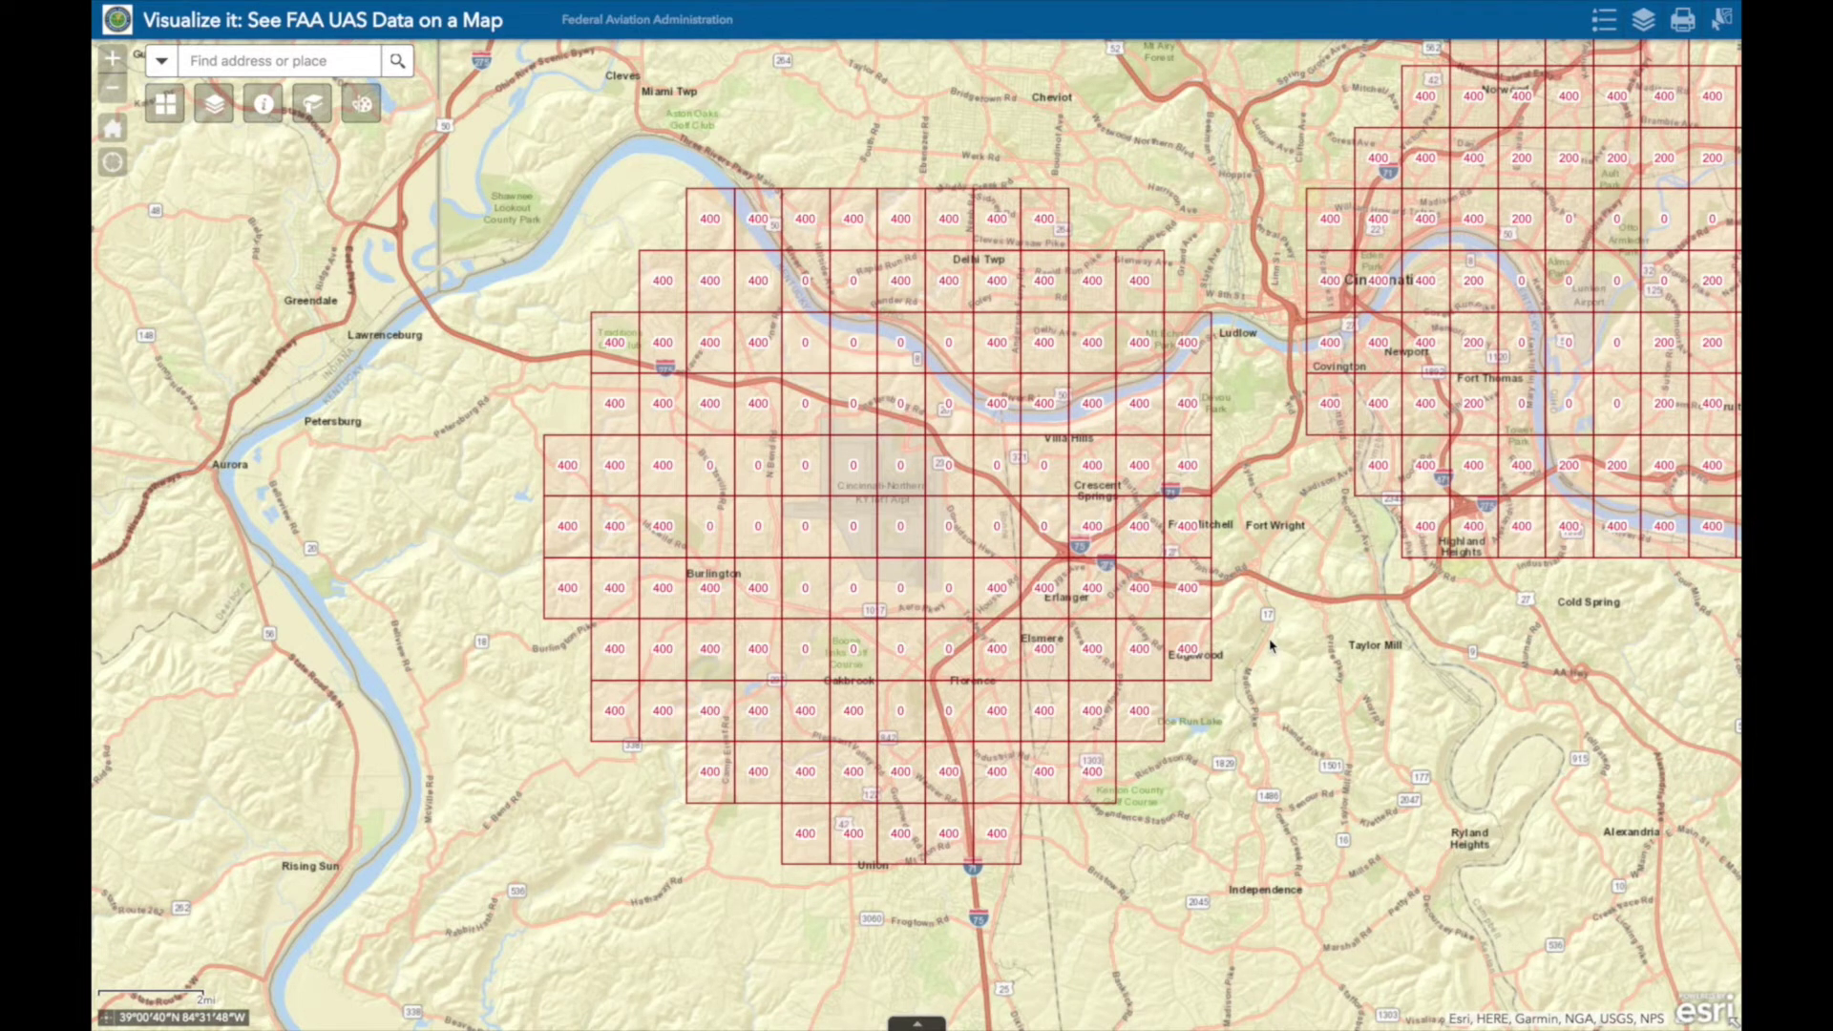
Step: Read the facility map data of the grid cell just west of Oakbrook, southwest of the Cincinnati/Northern Kentucky airport
{"action": "left_click", "coordinate": [798, 715]}
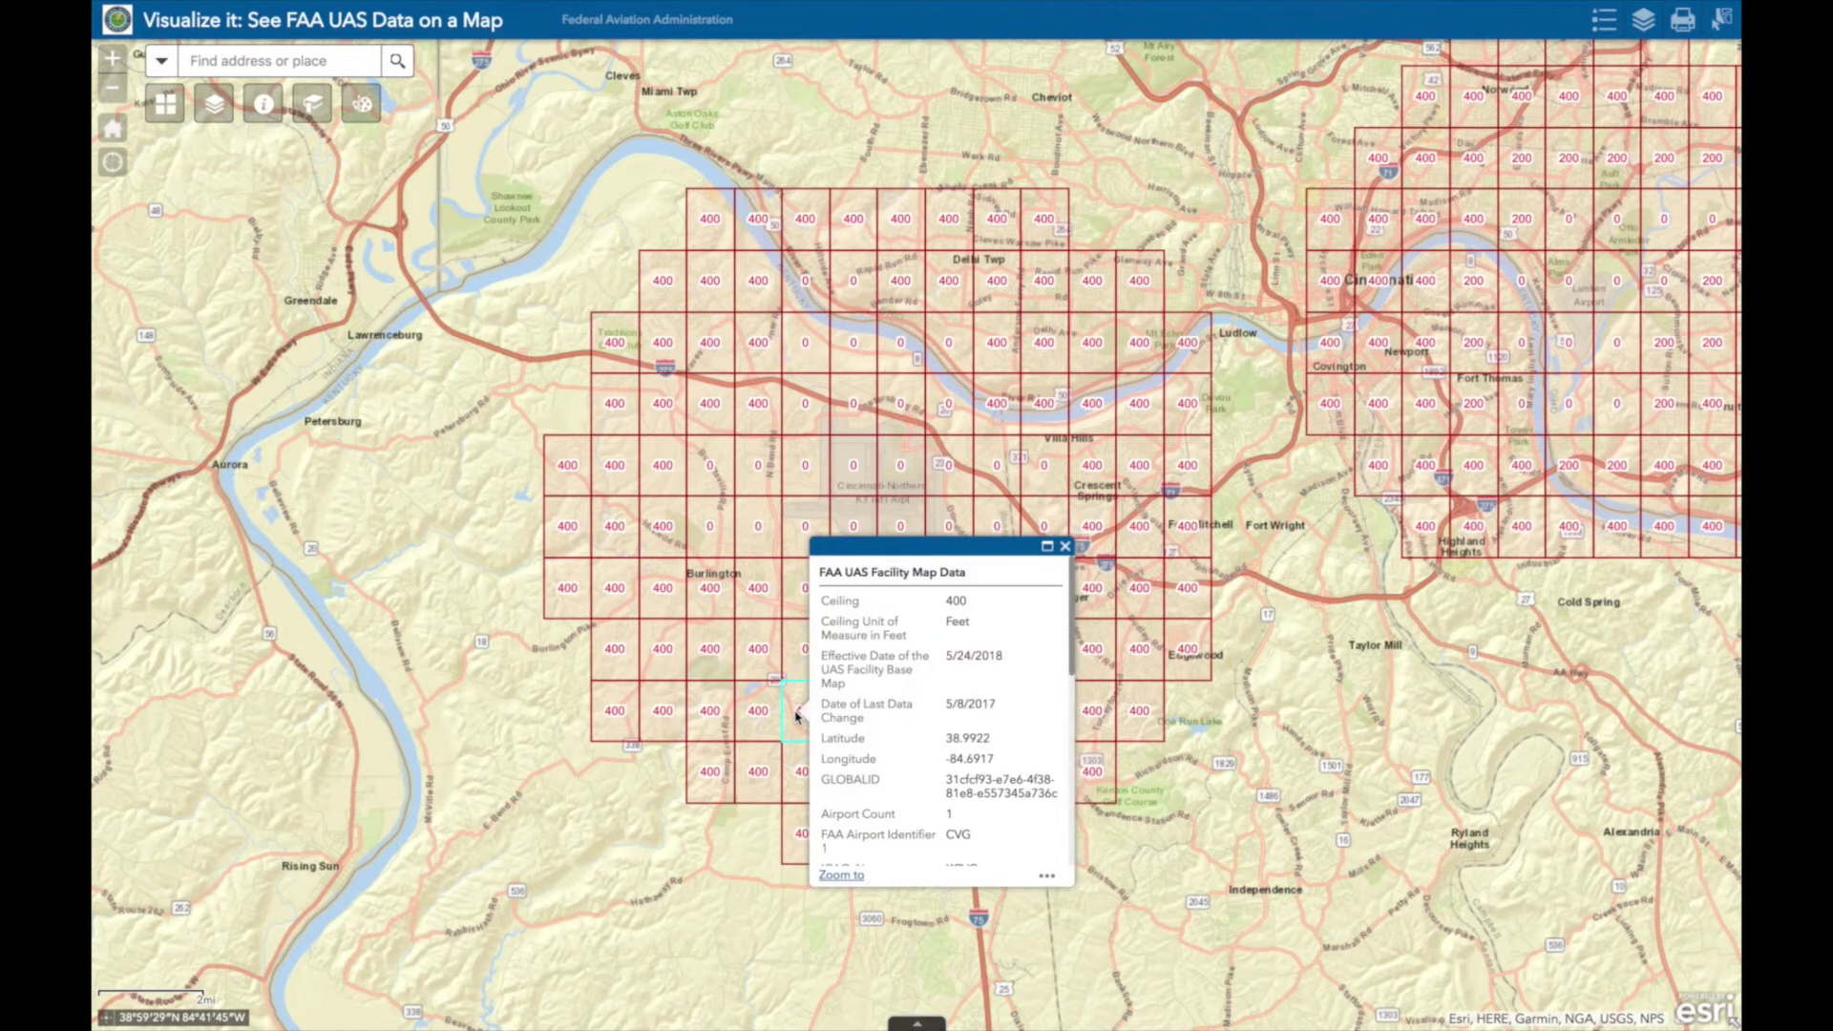
{"action": "scroll", "coordinate": [905, 754], "scroll_direction": "down", "scroll_amount": 5}
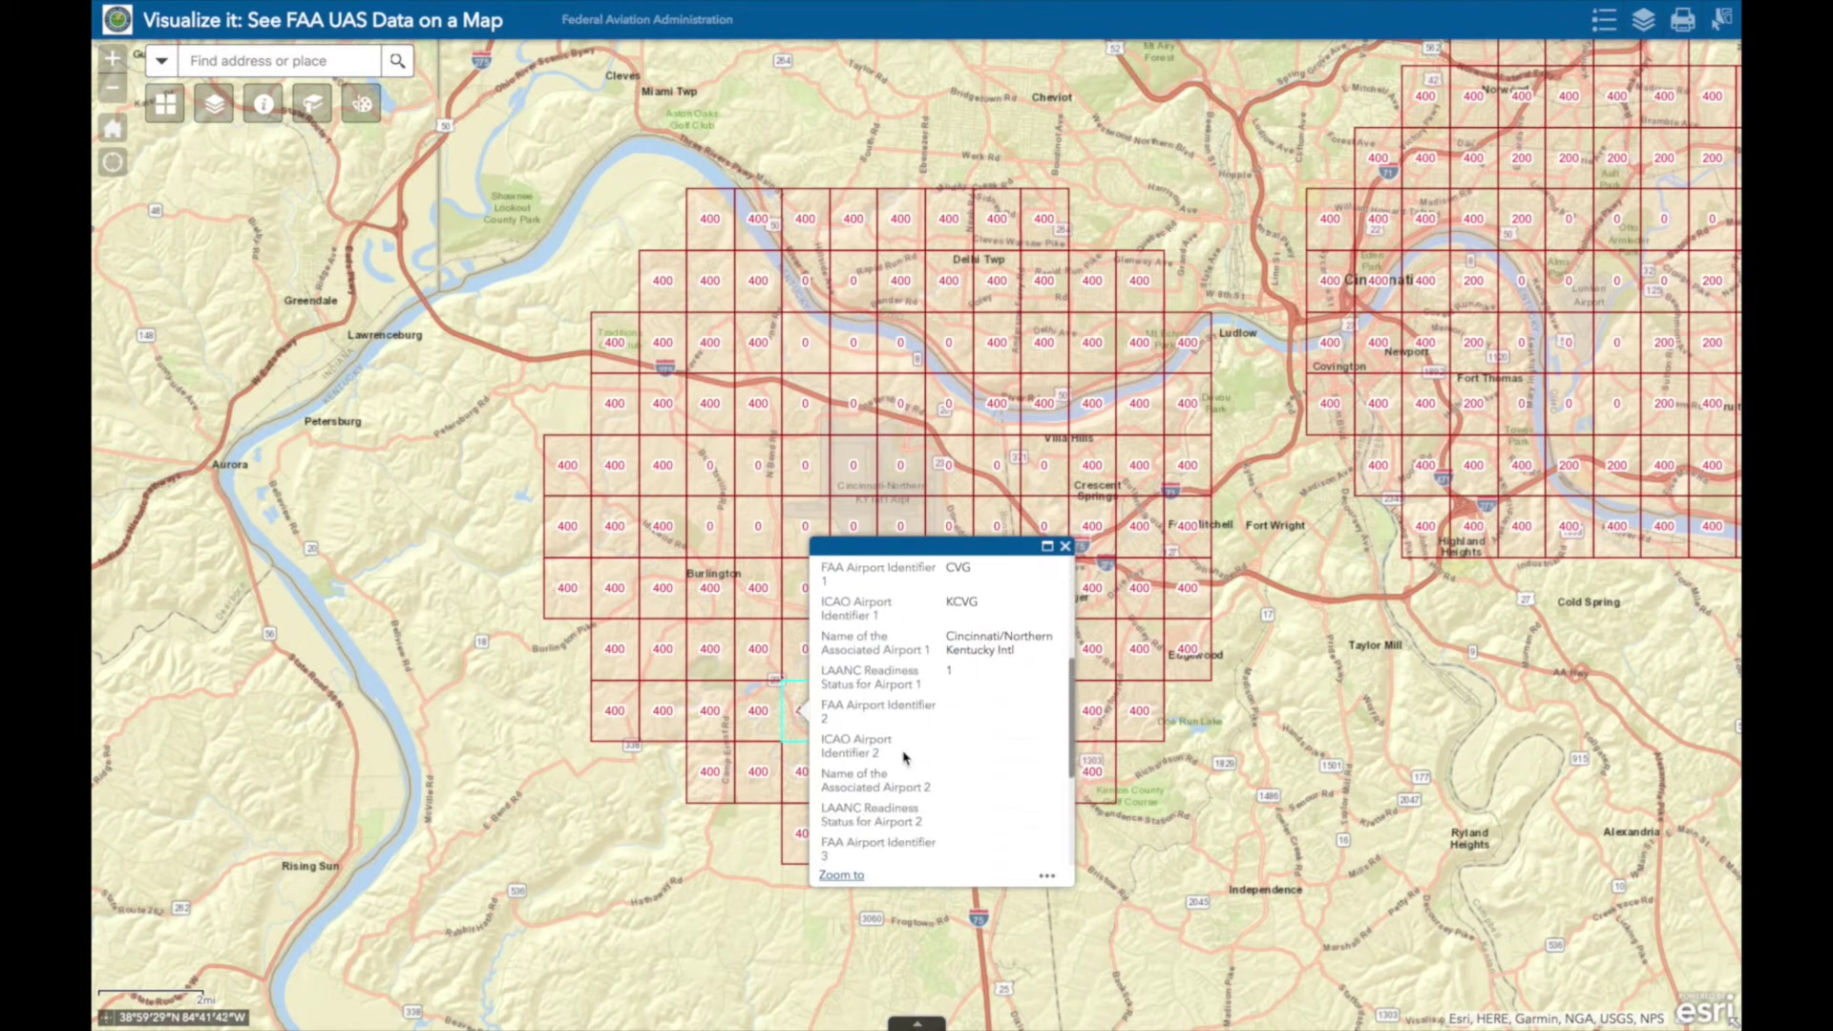
{"action": "scroll", "coordinate": [904, 752], "scroll_direction": "down", "scroll_amount": 3}
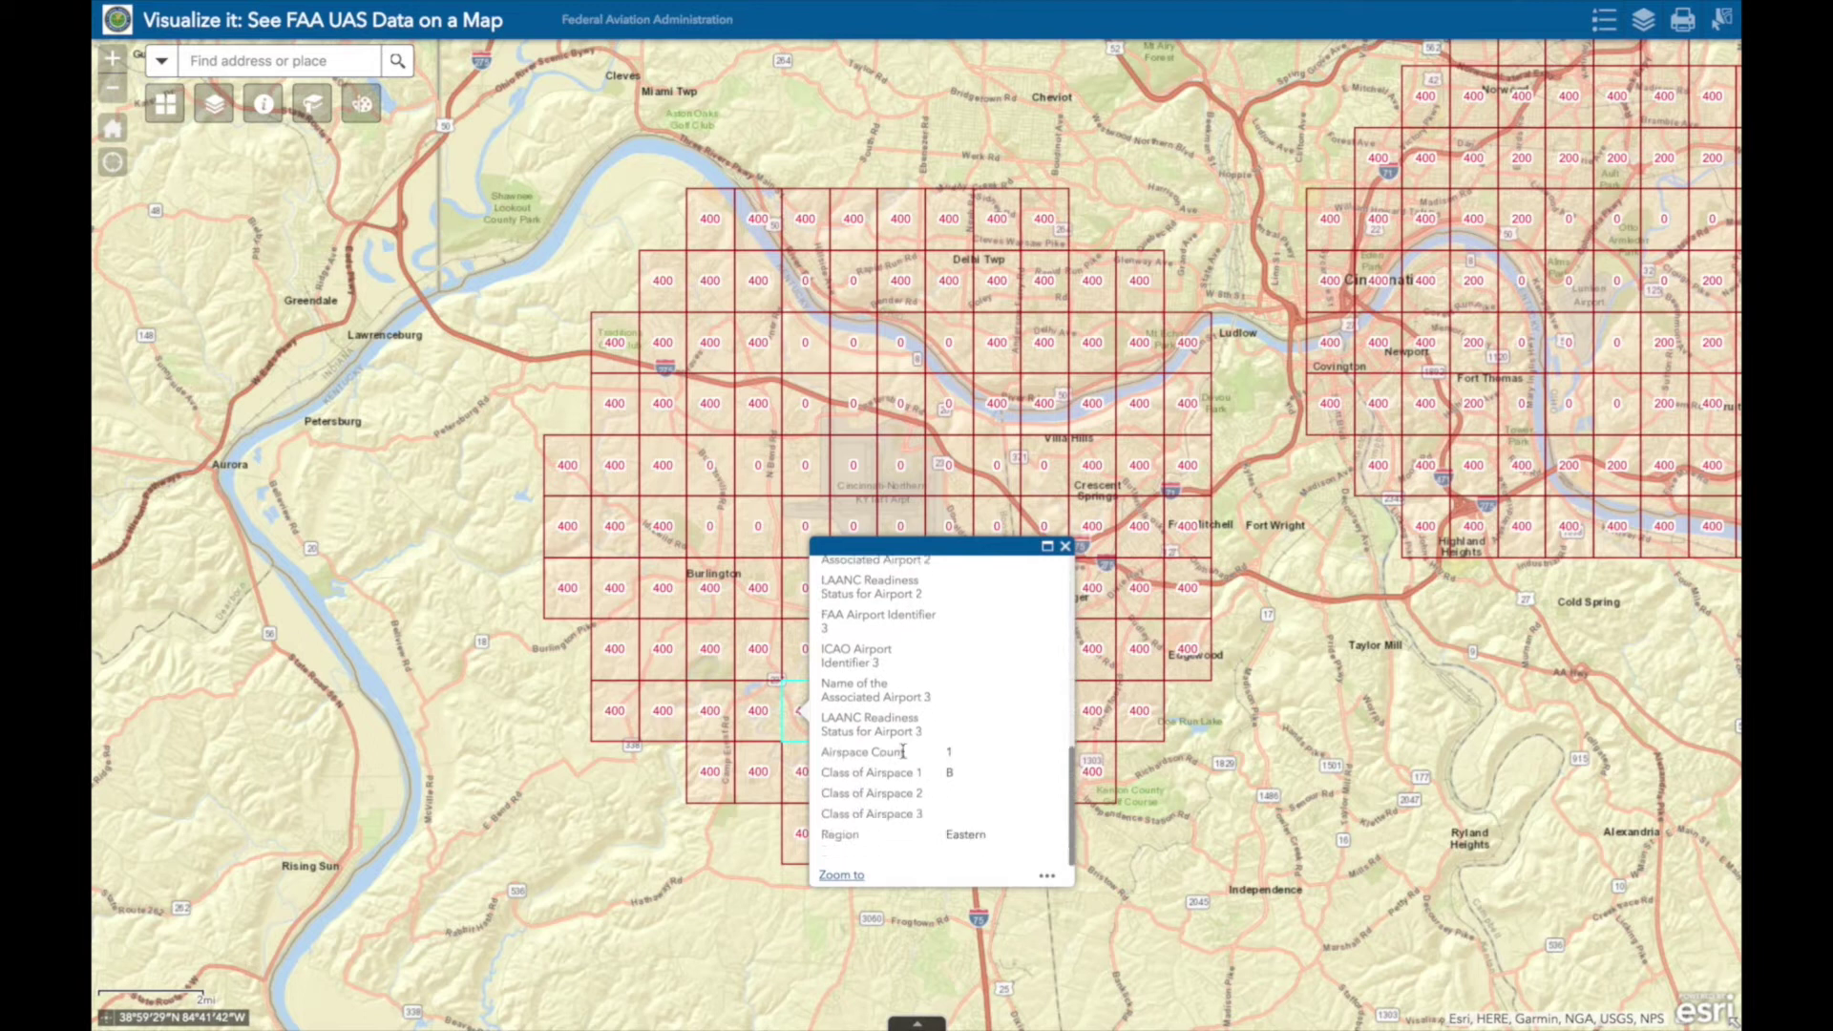
Step: Read the facility map data of the 0 ft grid cell beside the airport's east edge, and close its details
{"action": "left_click", "coordinate": [953, 467]}
{"action": "scroll", "coordinate": [1156, 480], "scroll_direction": "down", "scroll_amount": 3}
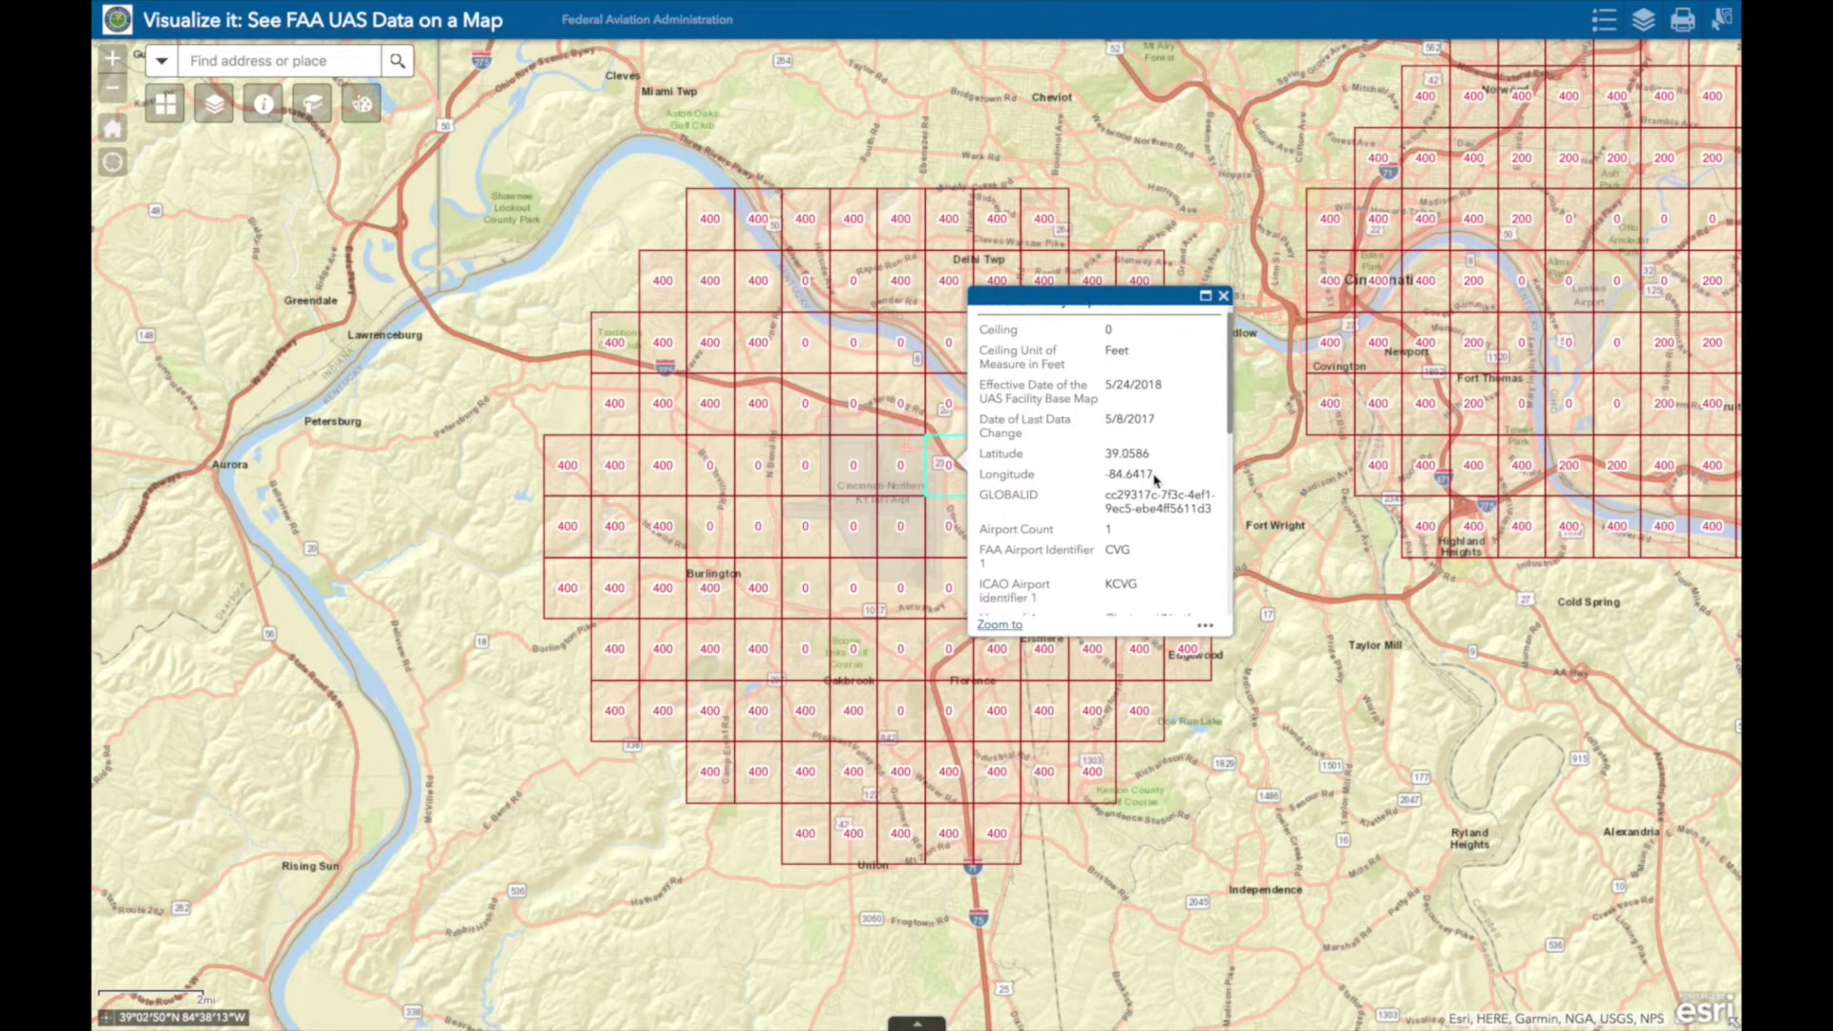
{"action": "scroll", "coordinate": [1155, 480], "scroll_direction": "down", "scroll_amount": 5}
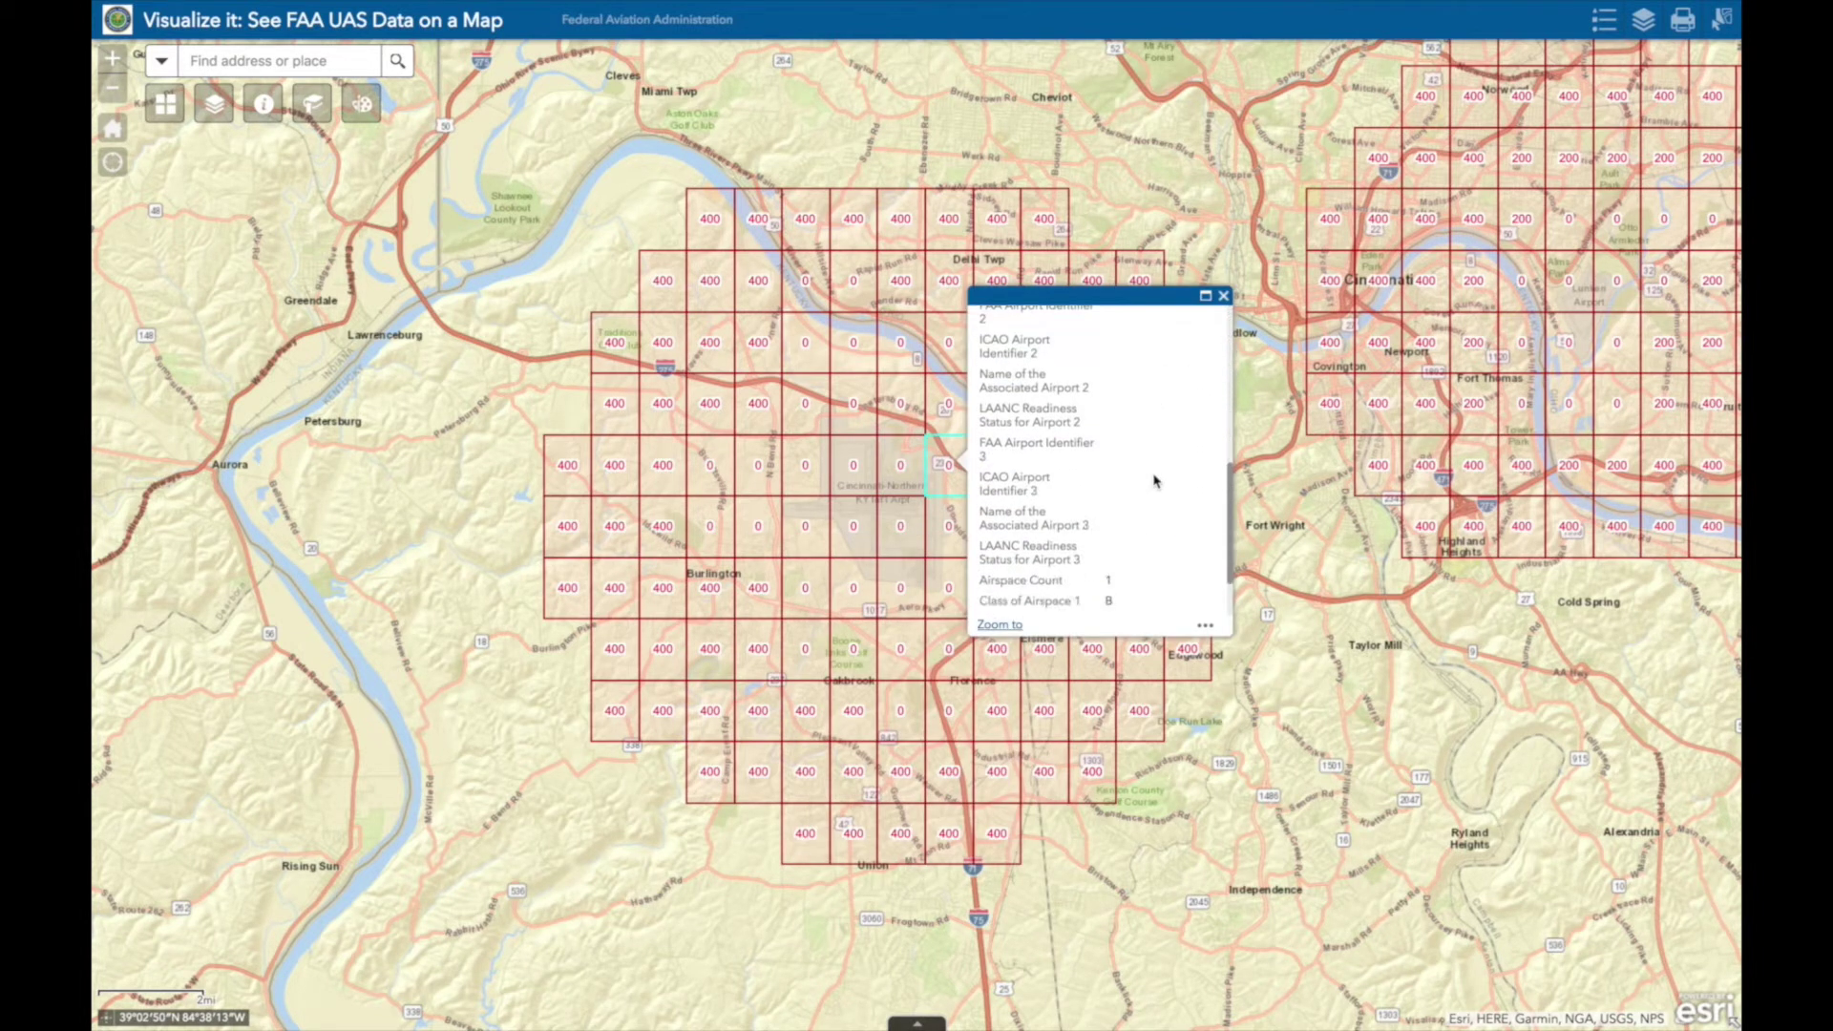
{"action": "scroll", "coordinate": [1156, 480], "scroll_direction": "up", "scroll_amount": 6}
{"action": "scroll", "coordinate": [1155, 480], "scroll_direction": "up", "scroll_amount": 2}
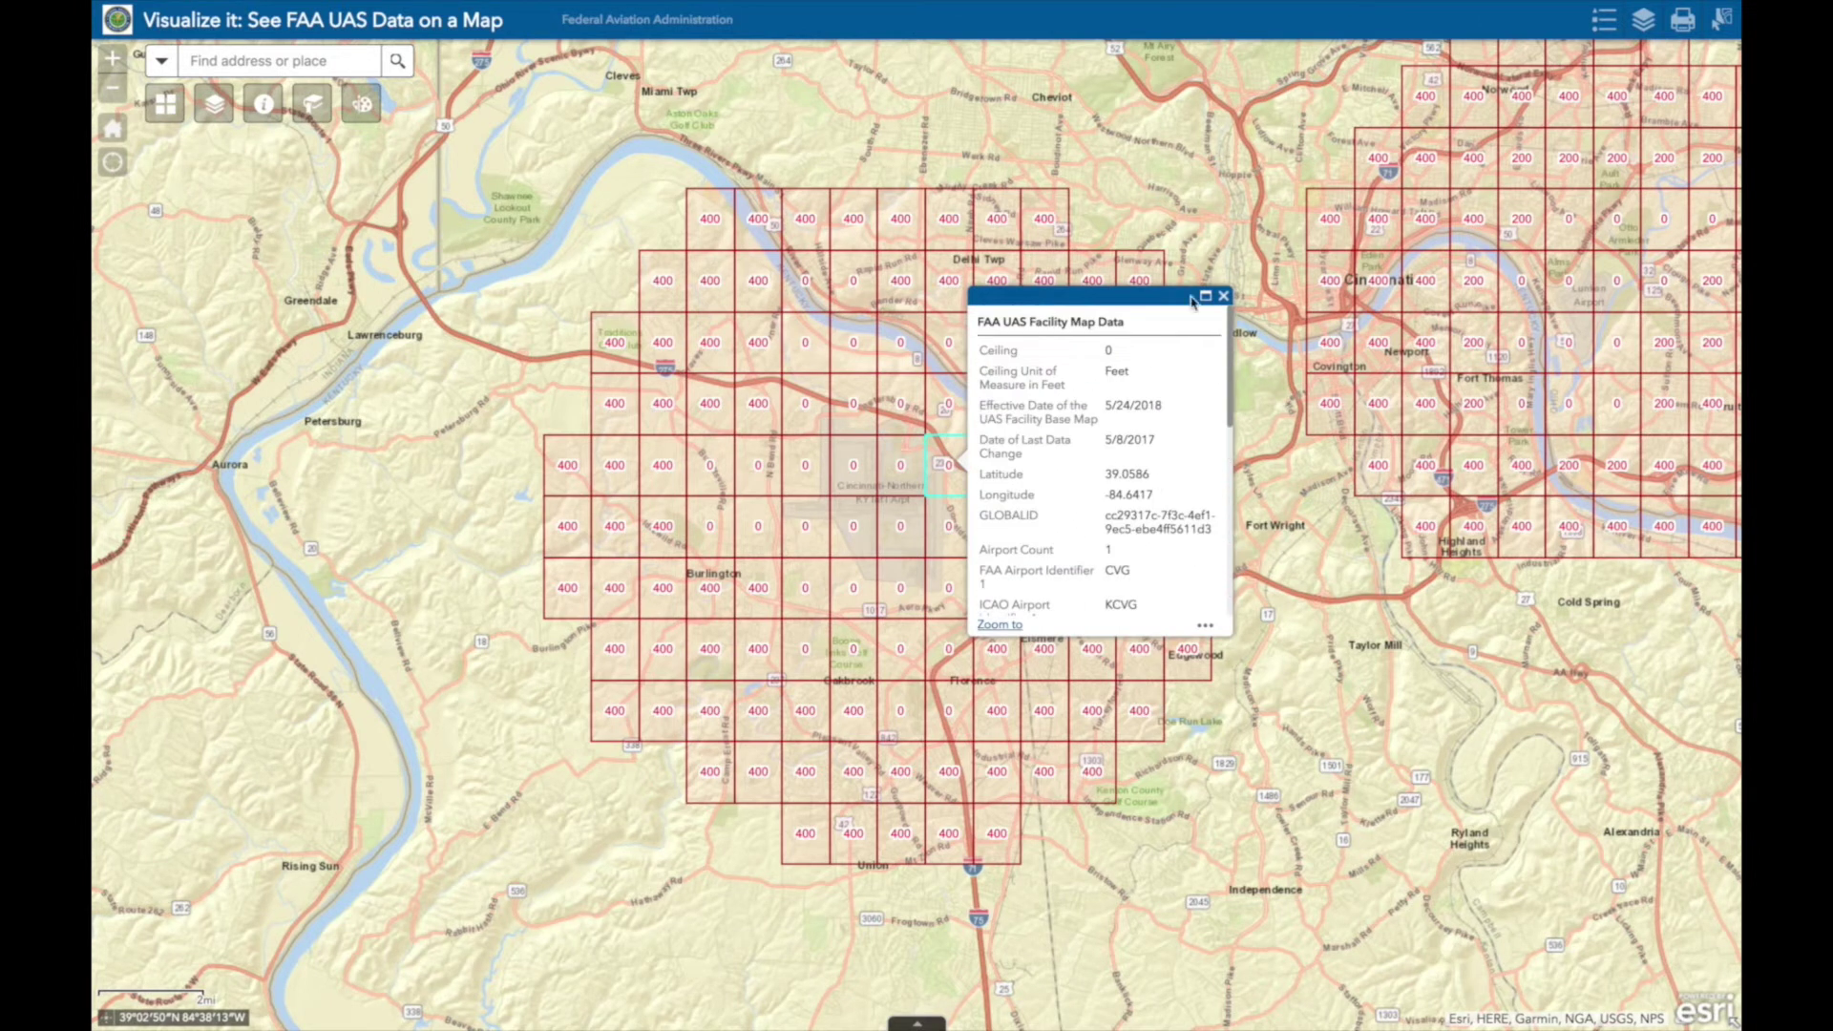
{"action": "left_click", "coordinate": [1223, 295]}
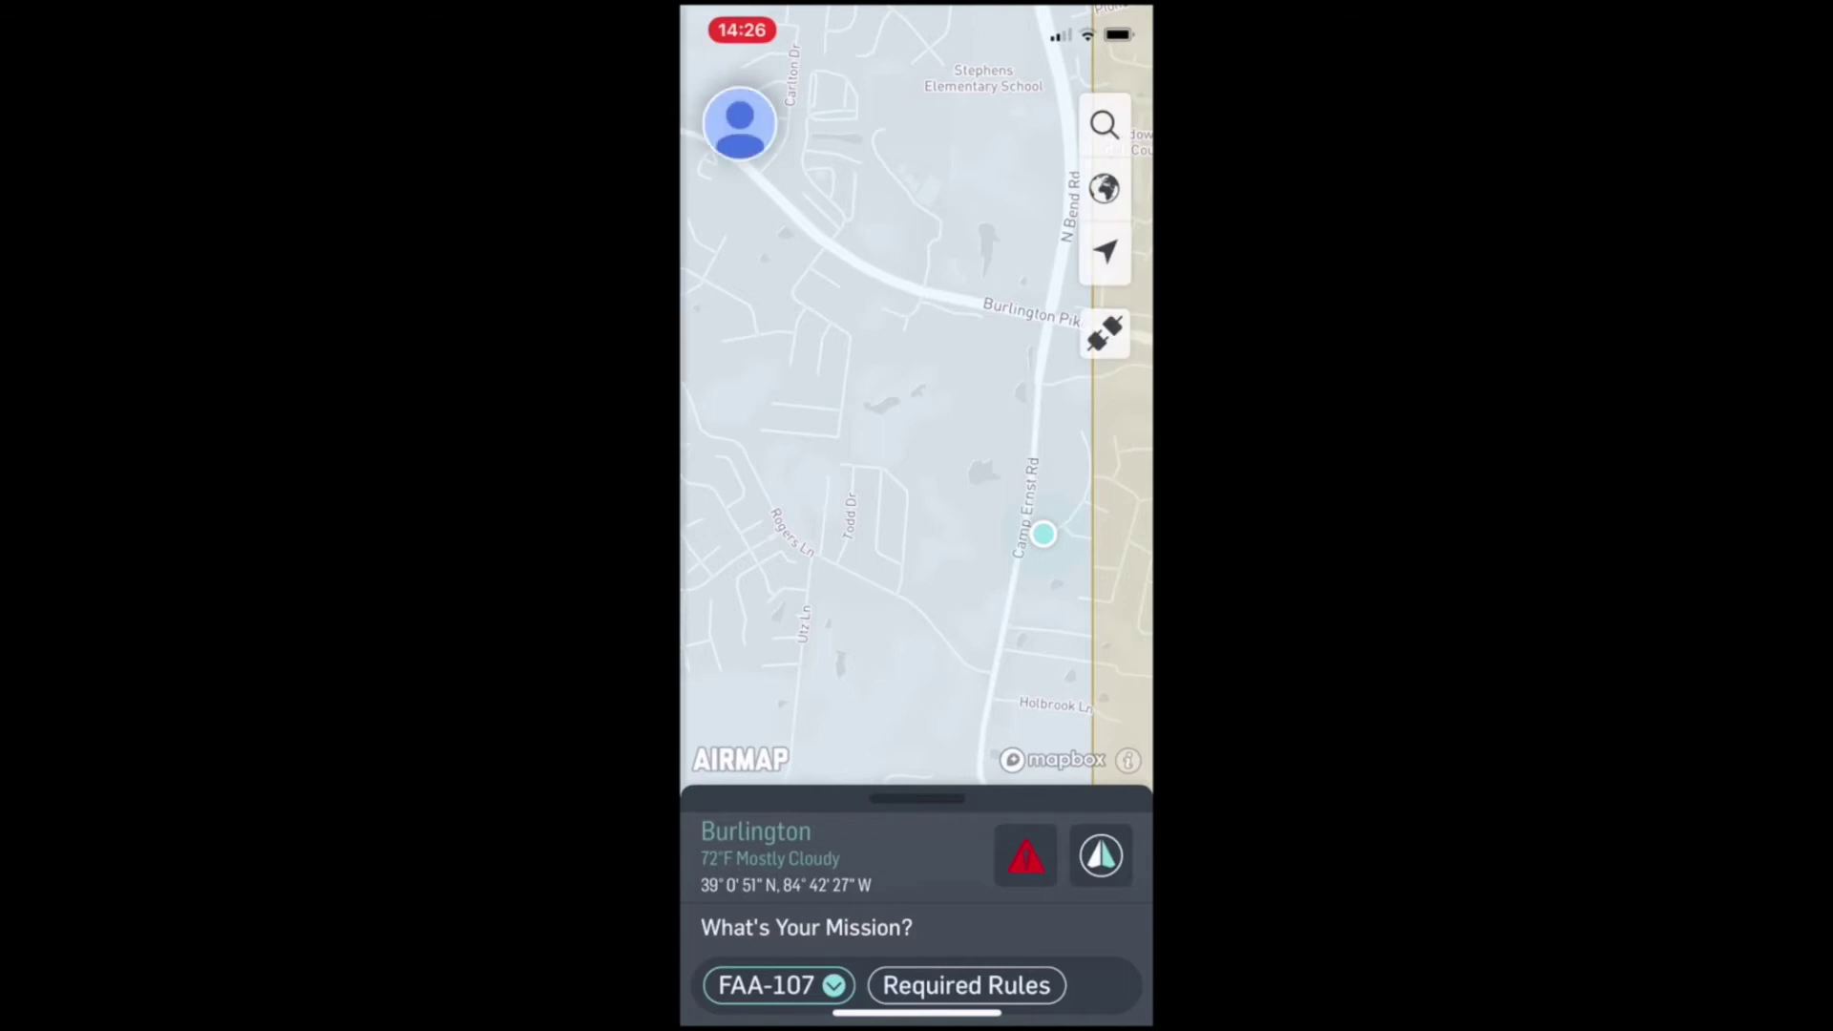
Step: Switch to AirMap and create an FAA-107 flight plan with a 500 ft radius circle west of Camp Ernst Rd in Burlington
{"action": "scroll", "coordinate": [717, 386], "scroll_direction": "down", "scroll_amount": 3}
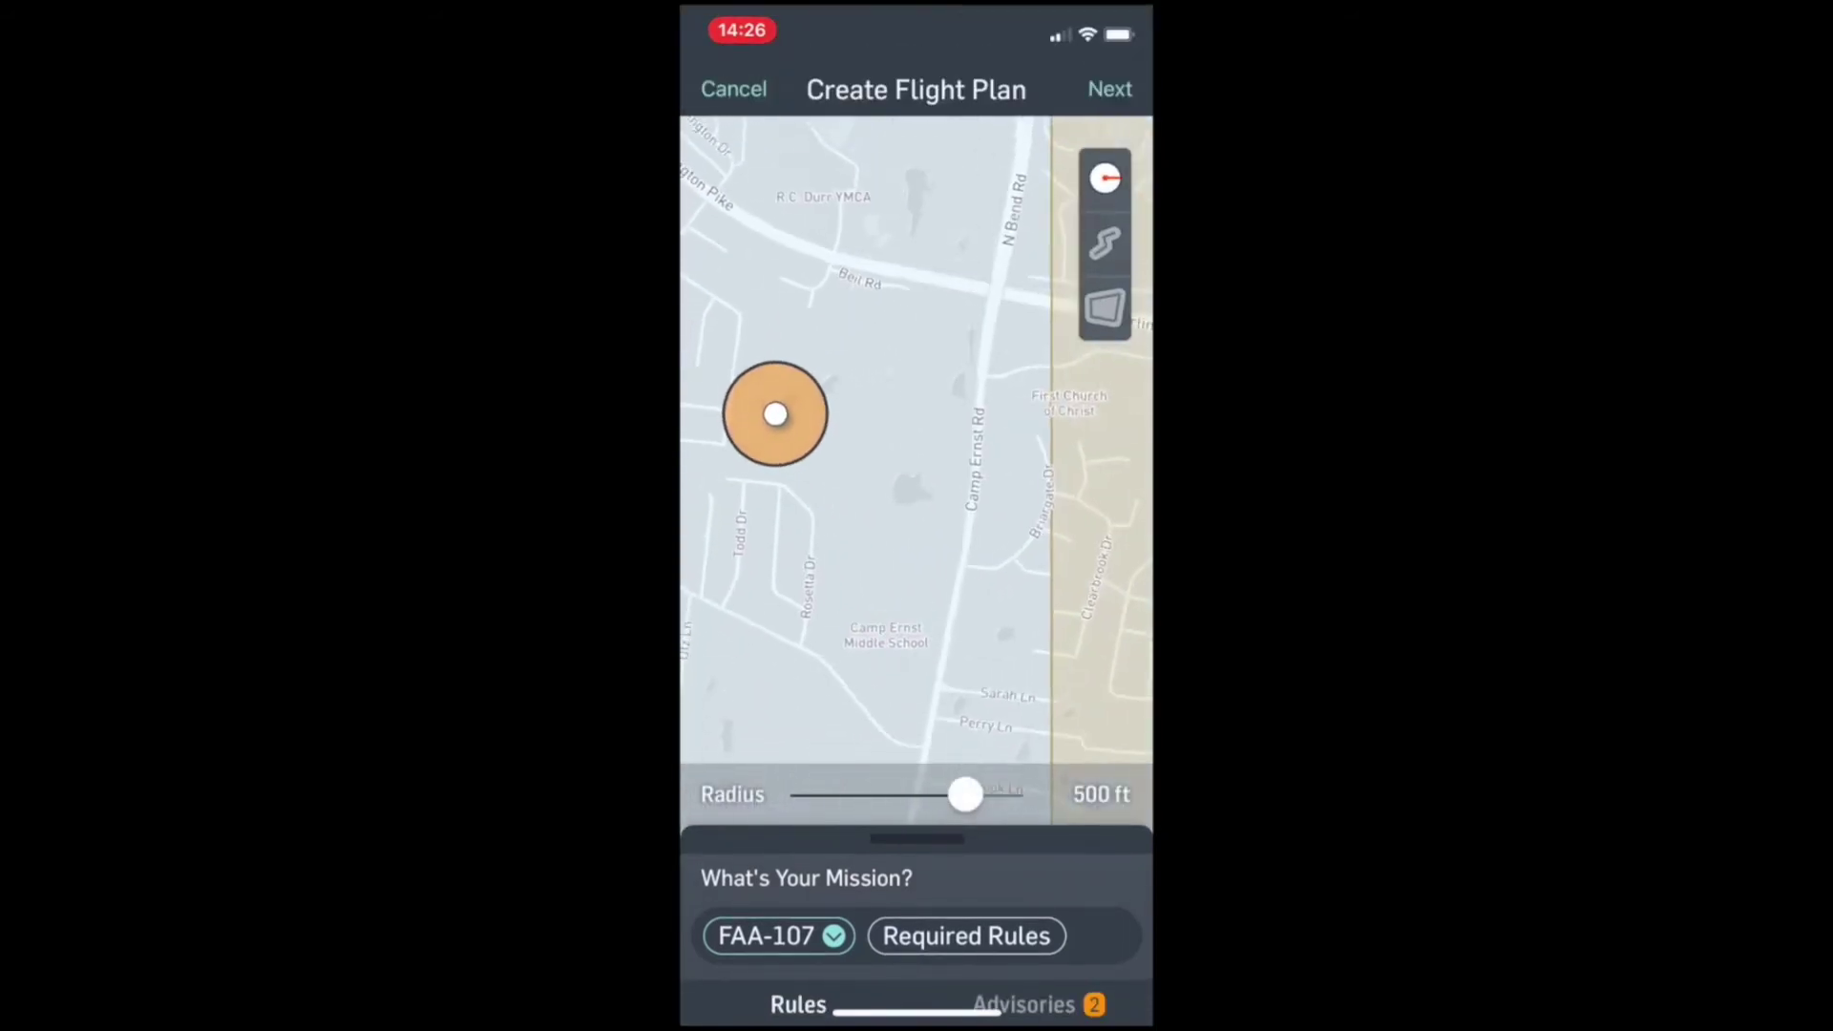
{"action": "left_click_drag", "start_coordinate": [775, 415], "coordinate": [901, 488]}
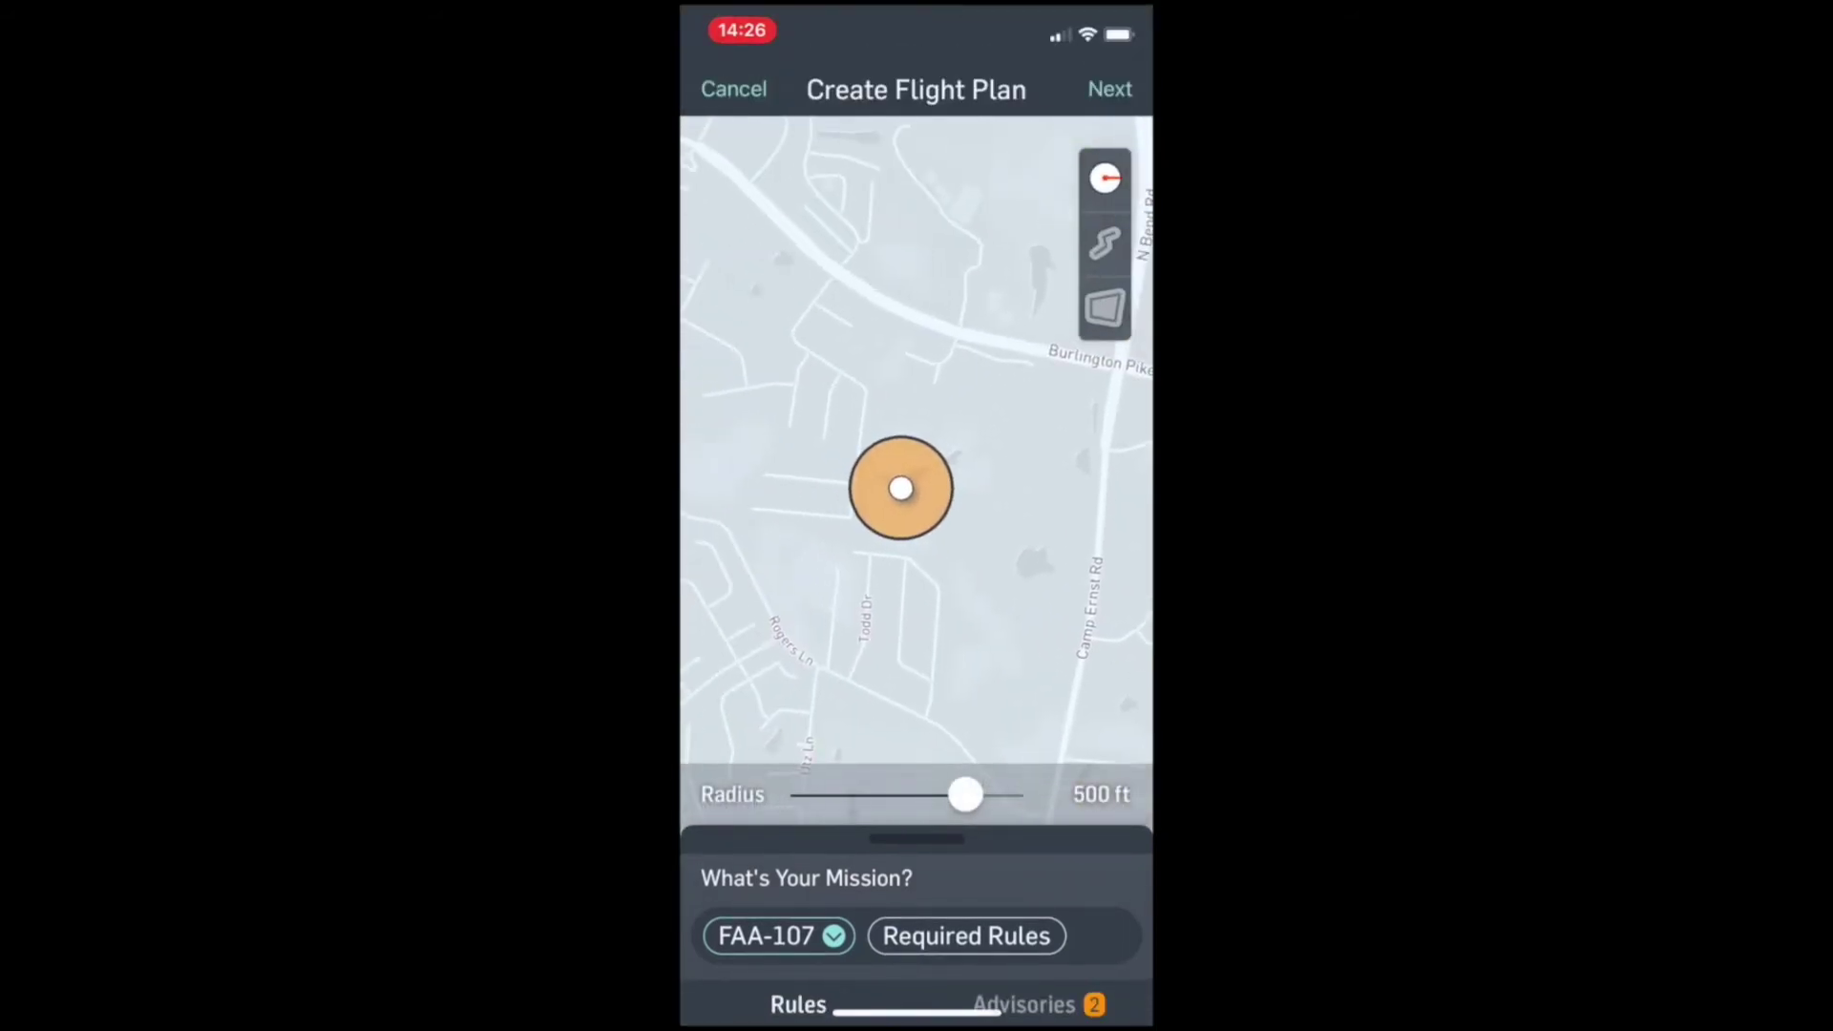
{"action": "mouse_move", "coordinate": [966, 795]}
{"action": "left_mouse_down"}
{"action": "mouse_move", "coordinate": [900, 794]}
{"action": "mouse_move", "coordinate": [963, 794]}
{"action": "left_mouse_up"}
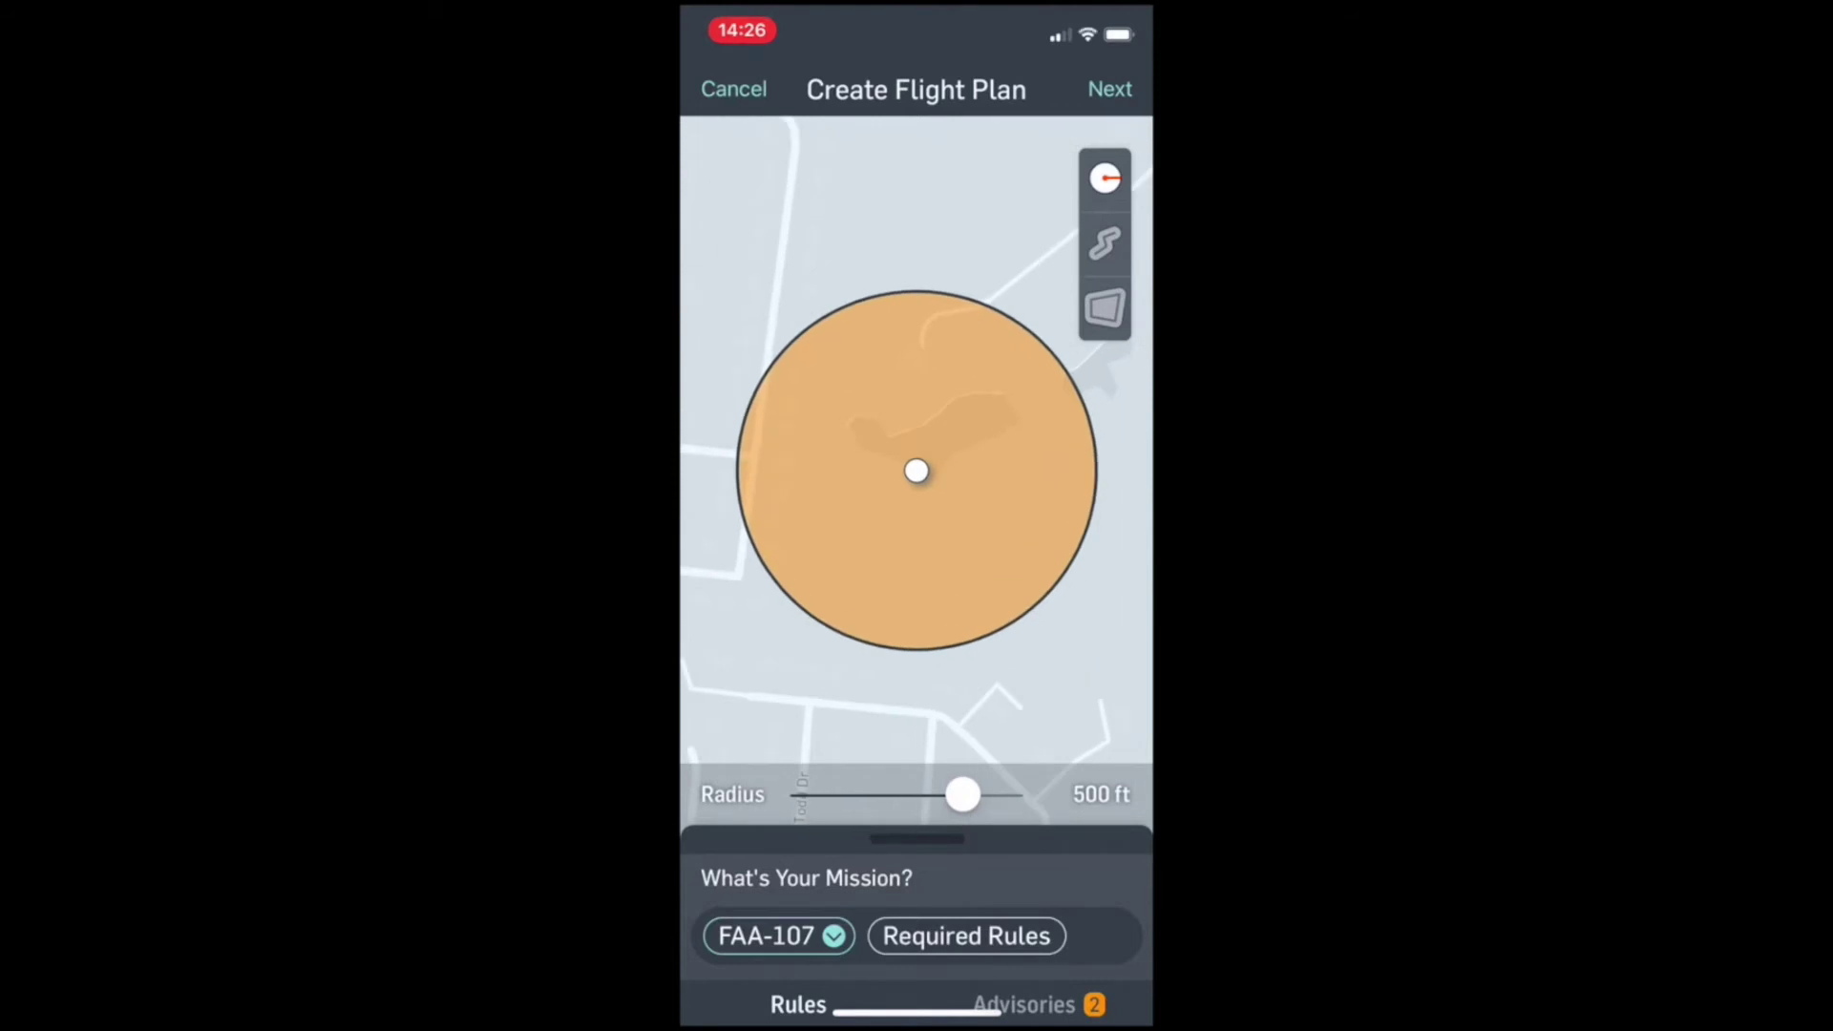
{"action": "left_click", "coordinate": [779, 935]}
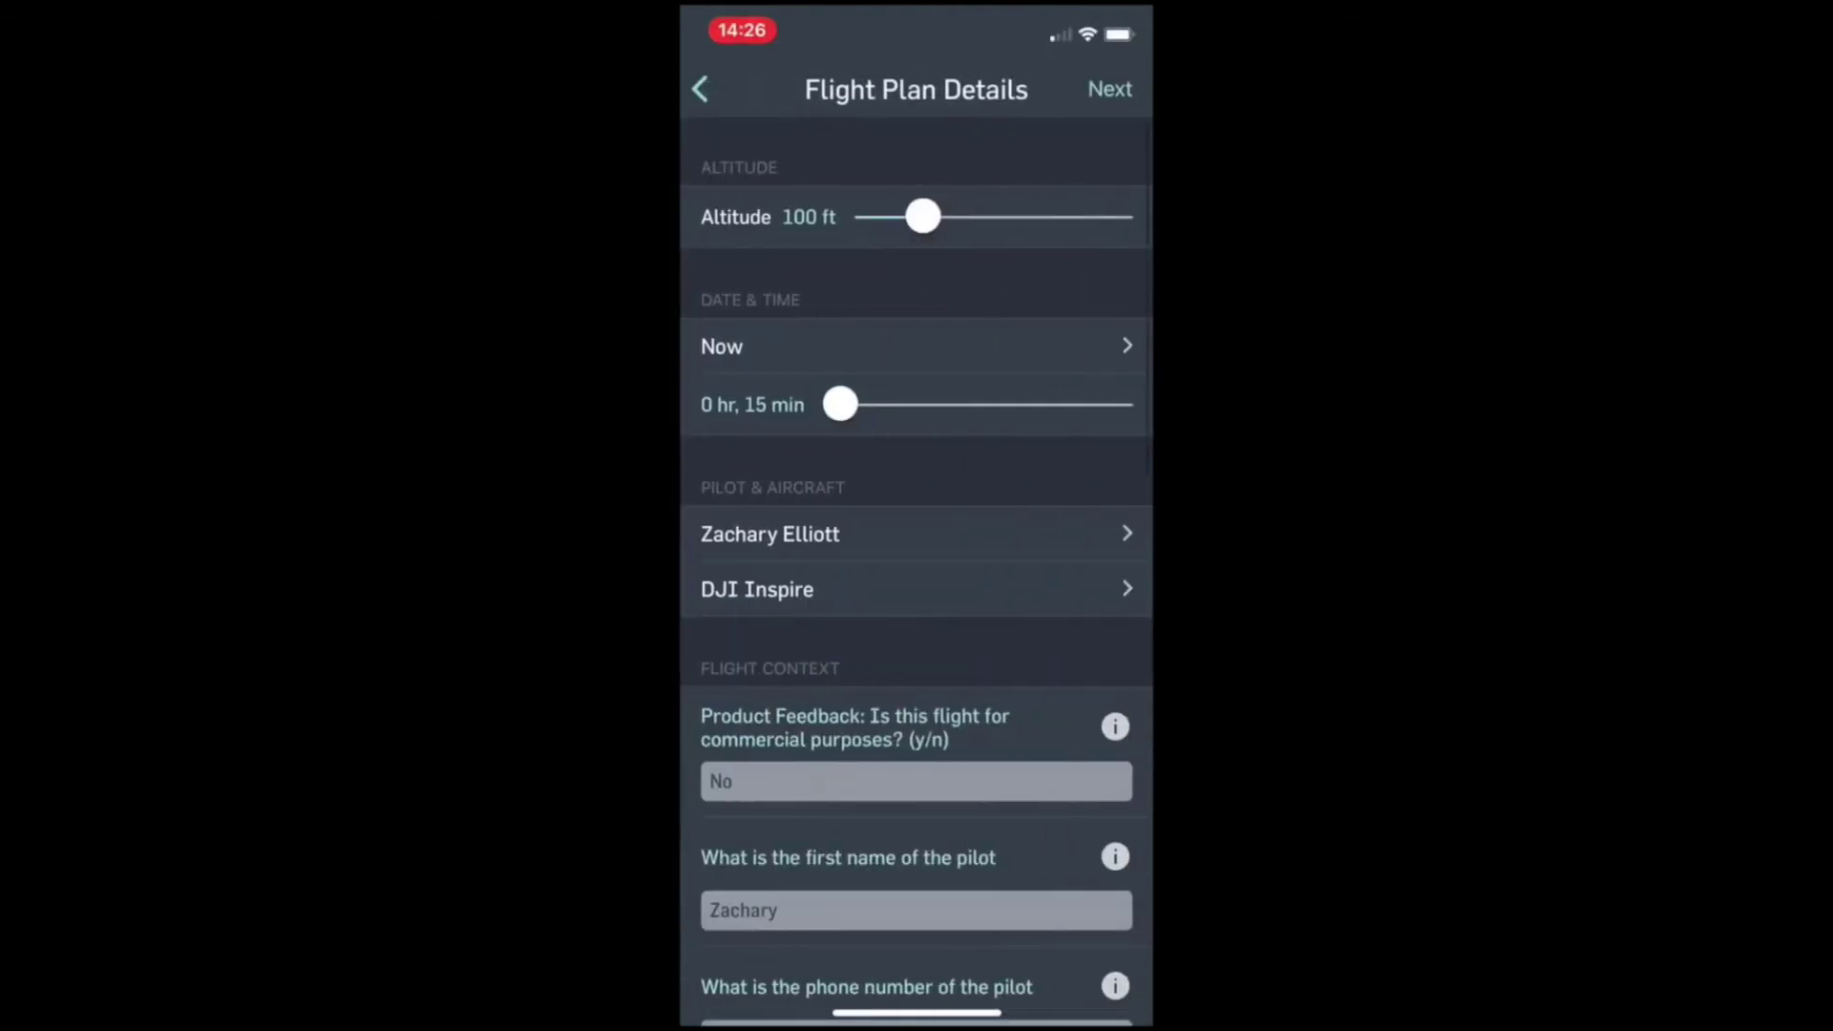
Step: Adjust the flight altitude, set the duration to 1 hr, 0 min, and choose the DJI Inspire as the aircraft
{"action": "left_click_drag", "start_coordinate": [922, 217], "coordinate": [1030, 216]}
{"action": "left_click", "coordinate": [917, 589]}
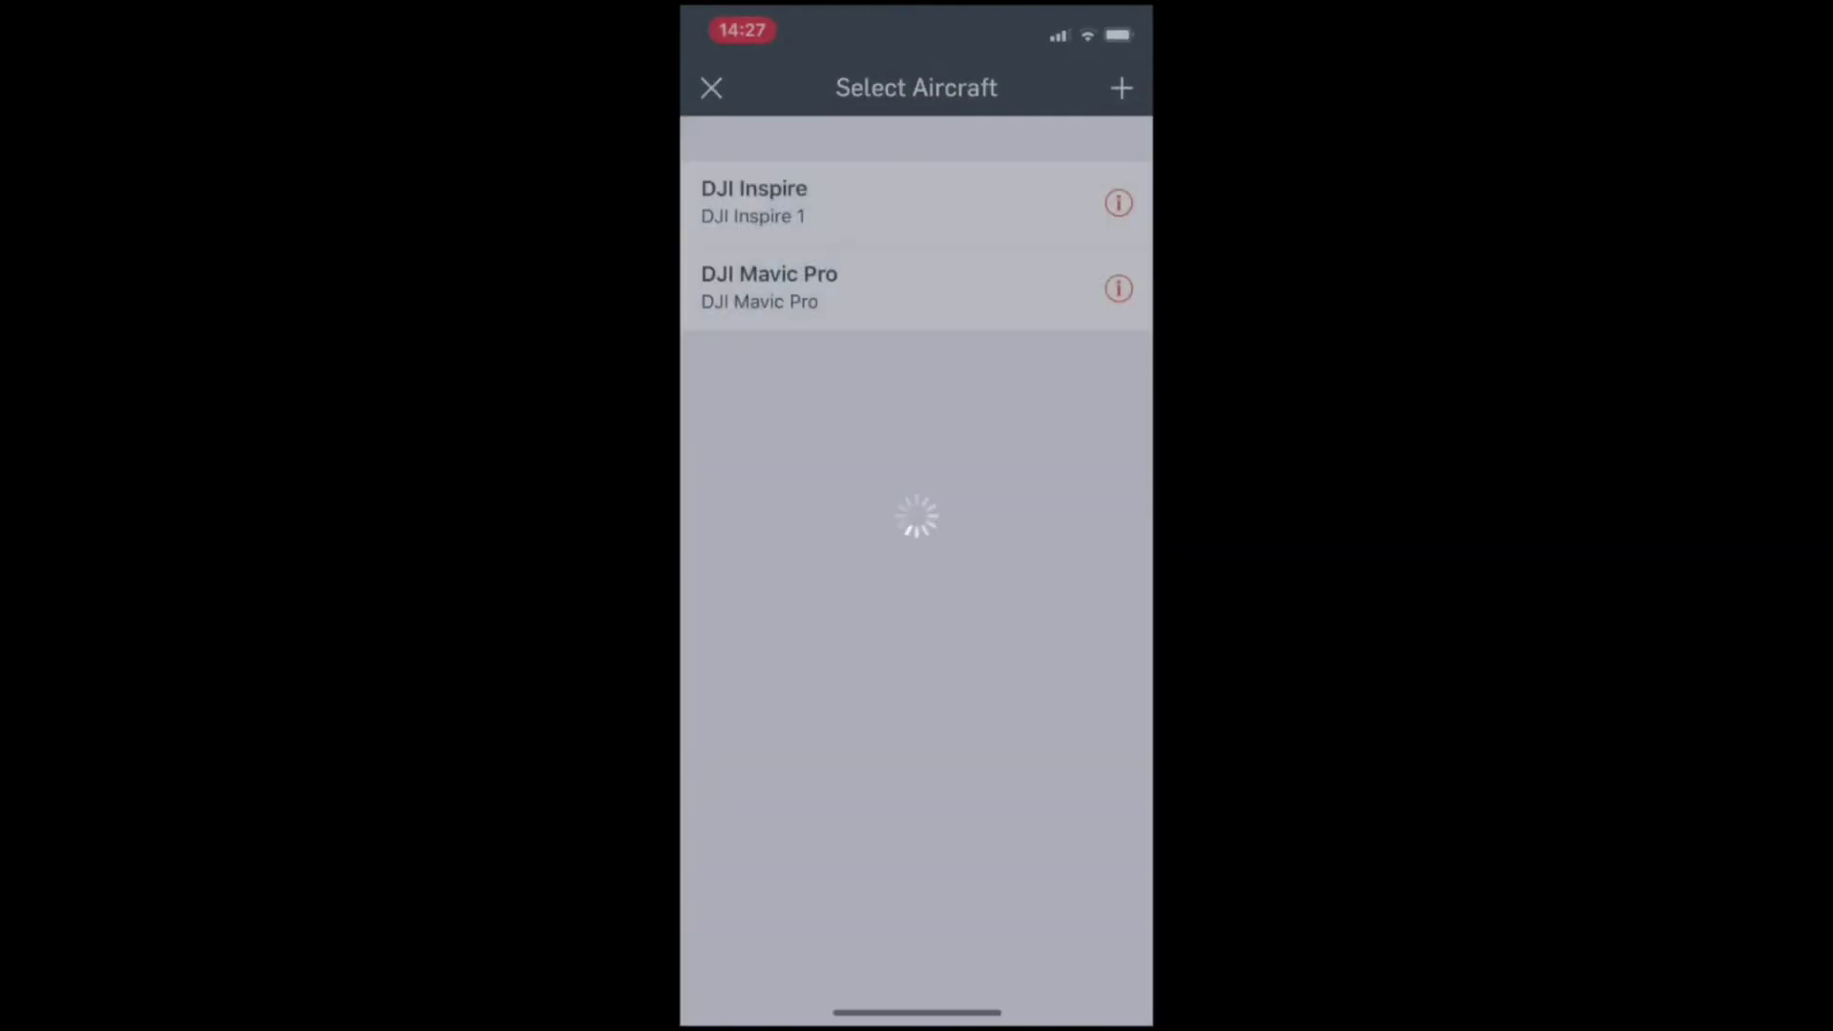
{"action": "left_click", "coordinate": [917, 202]}
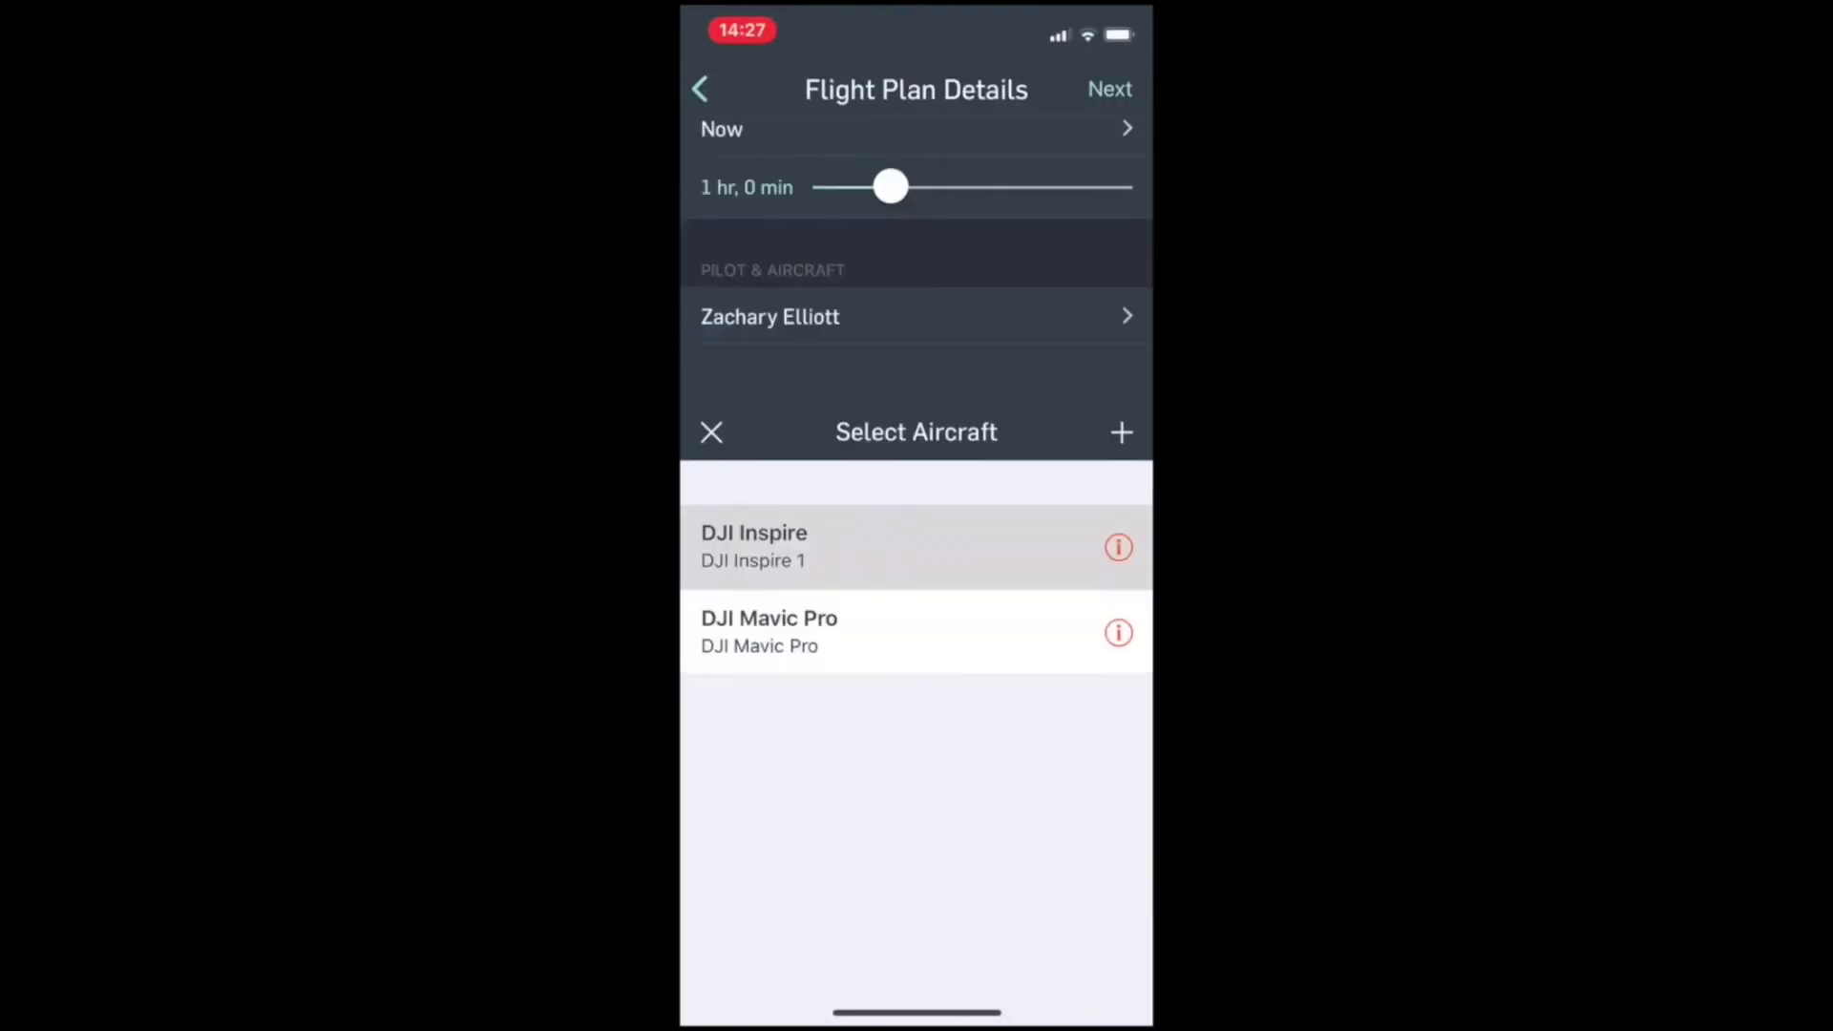
Step: Review the remaining flight plan answers and the flight briefing, and submit the flight for automatic FAA authorization
{"action": "scroll", "coordinate": [916, 573], "scroll_direction": "down", "scroll_amount": 5}
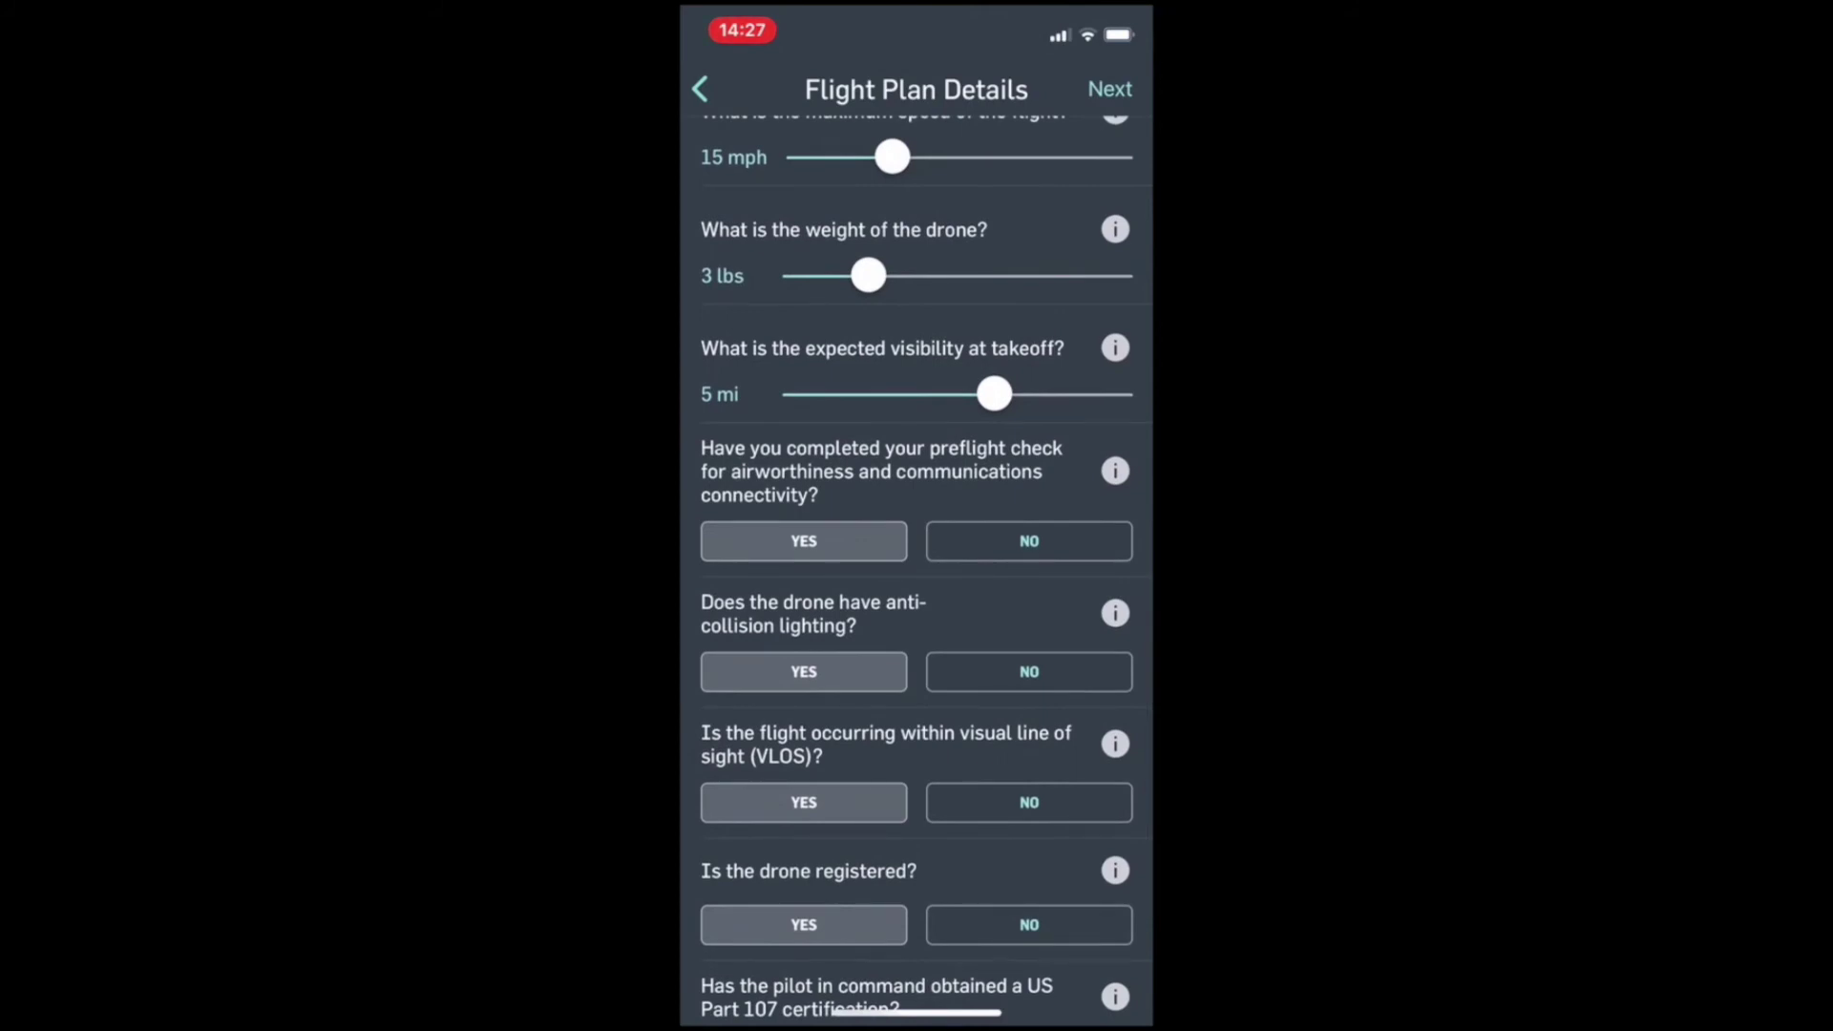
{"action": "scroll", "coordinate": [916, 573], "scroll_direction": "down", "scroll_amount": 3}
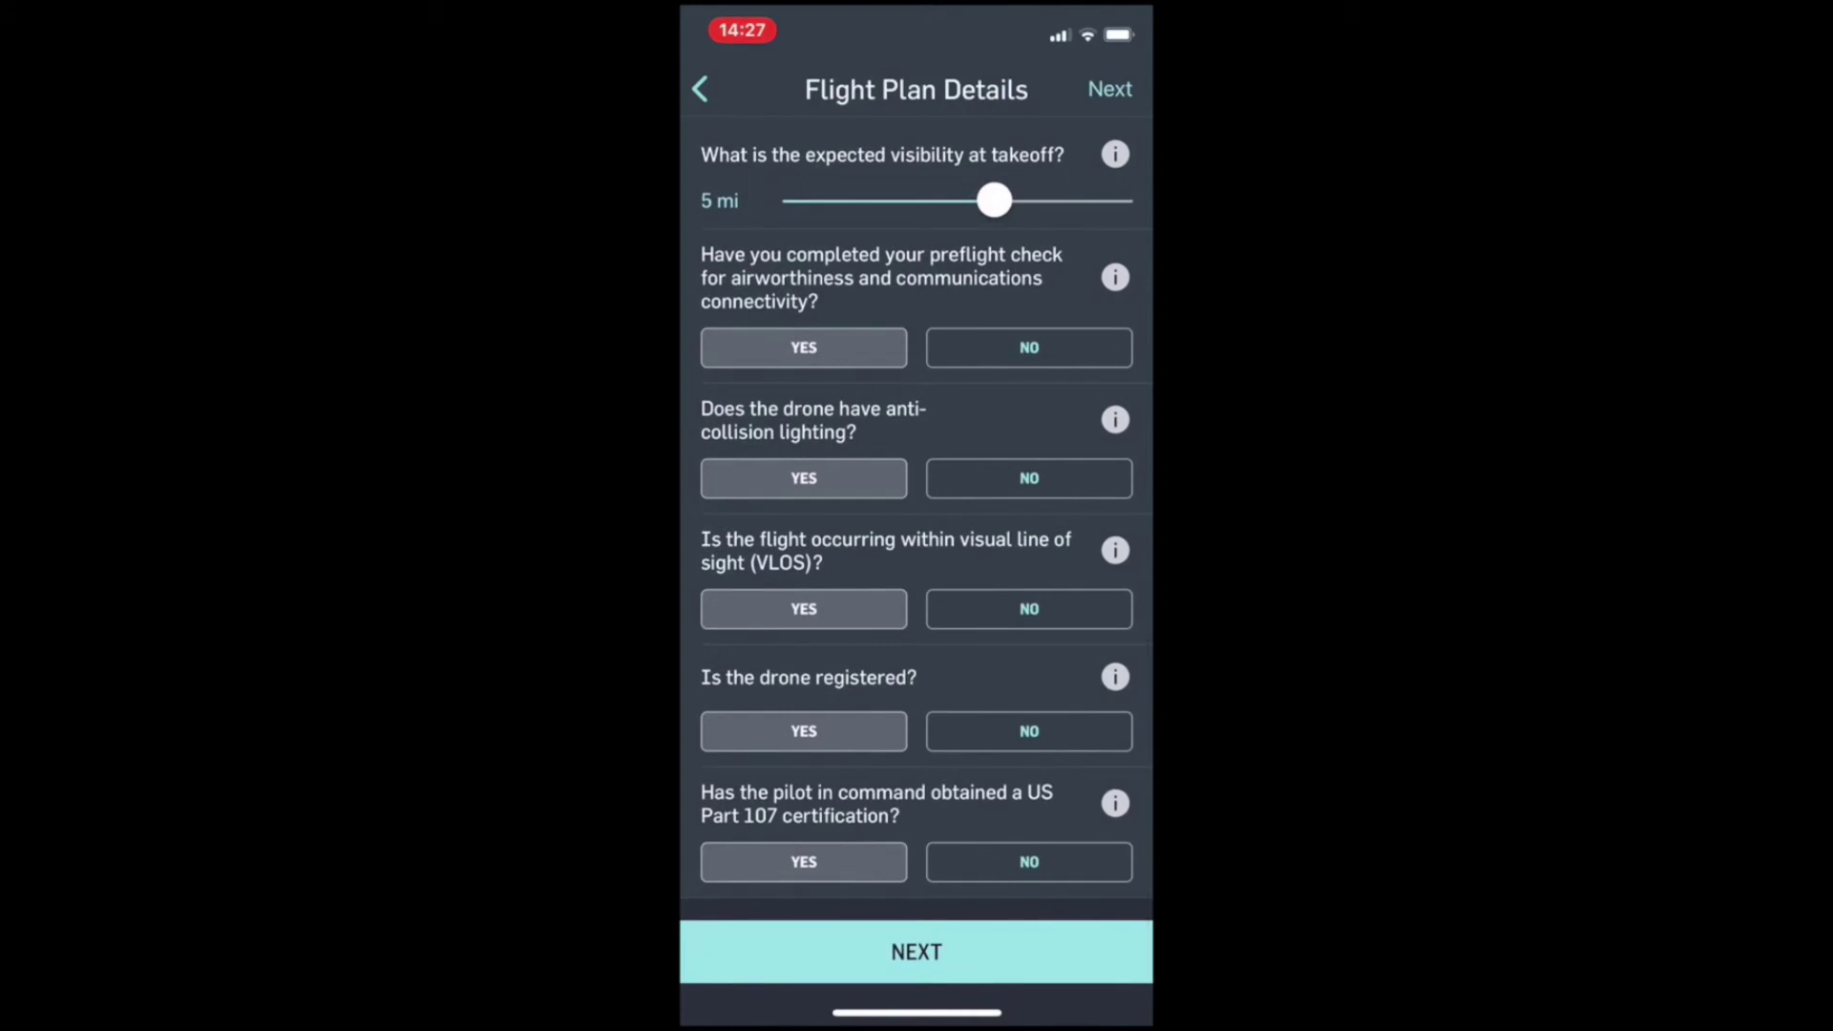
{"action": "left_click", "coordinate": [917, 952]}
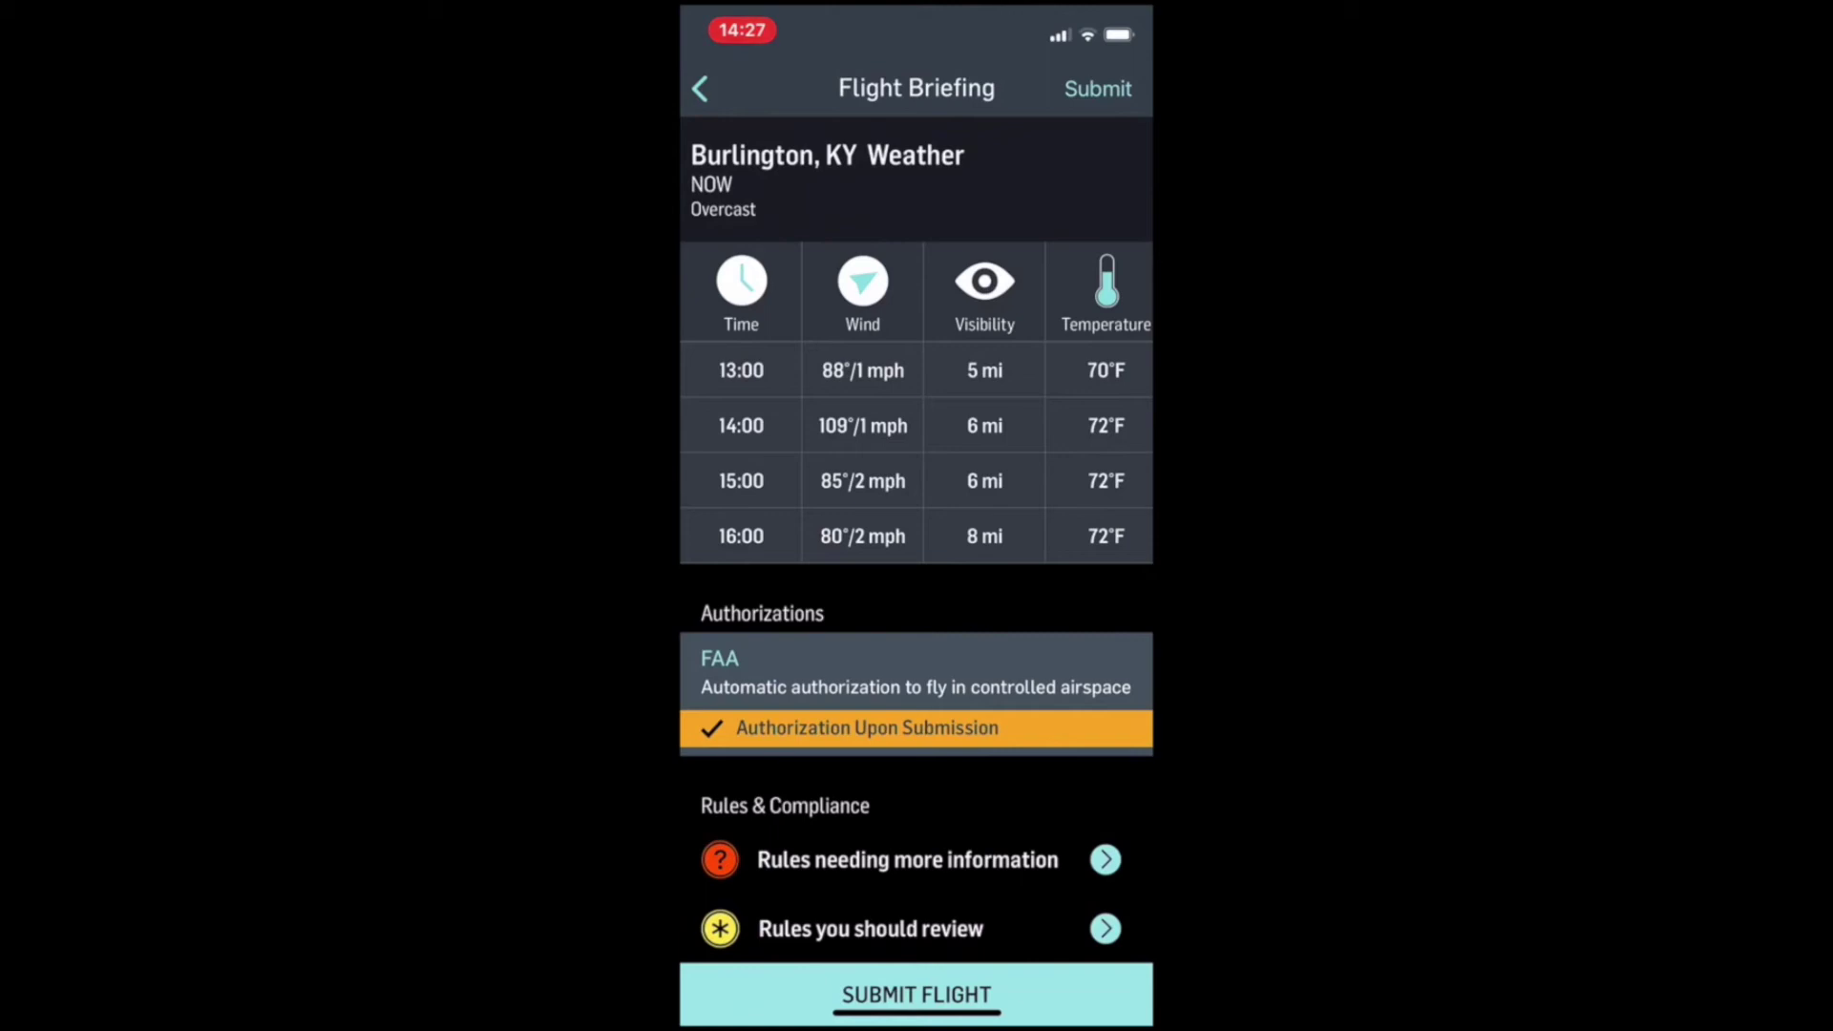
{"action": "scroll", "coordinate": [916, 535], "scroll_direction": "down", "scroll_amount": 2}
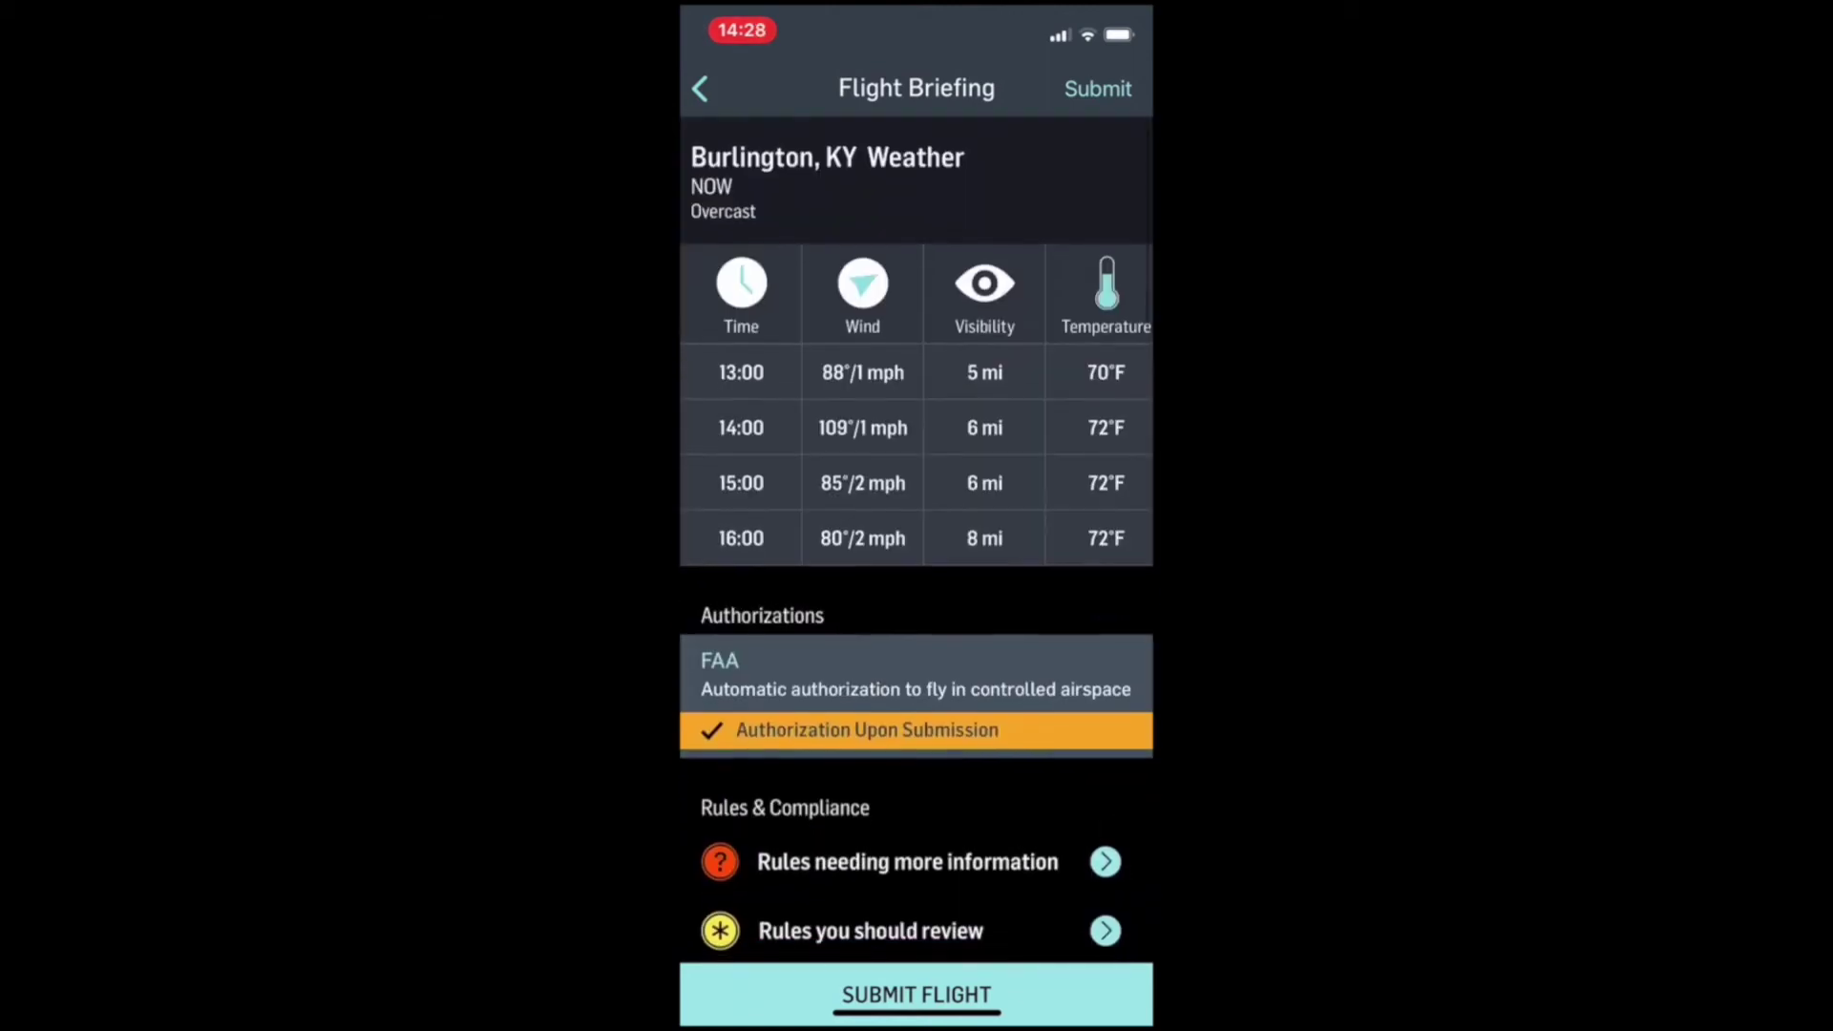
{"action": "left_click", "coordinate": [916, 993]}
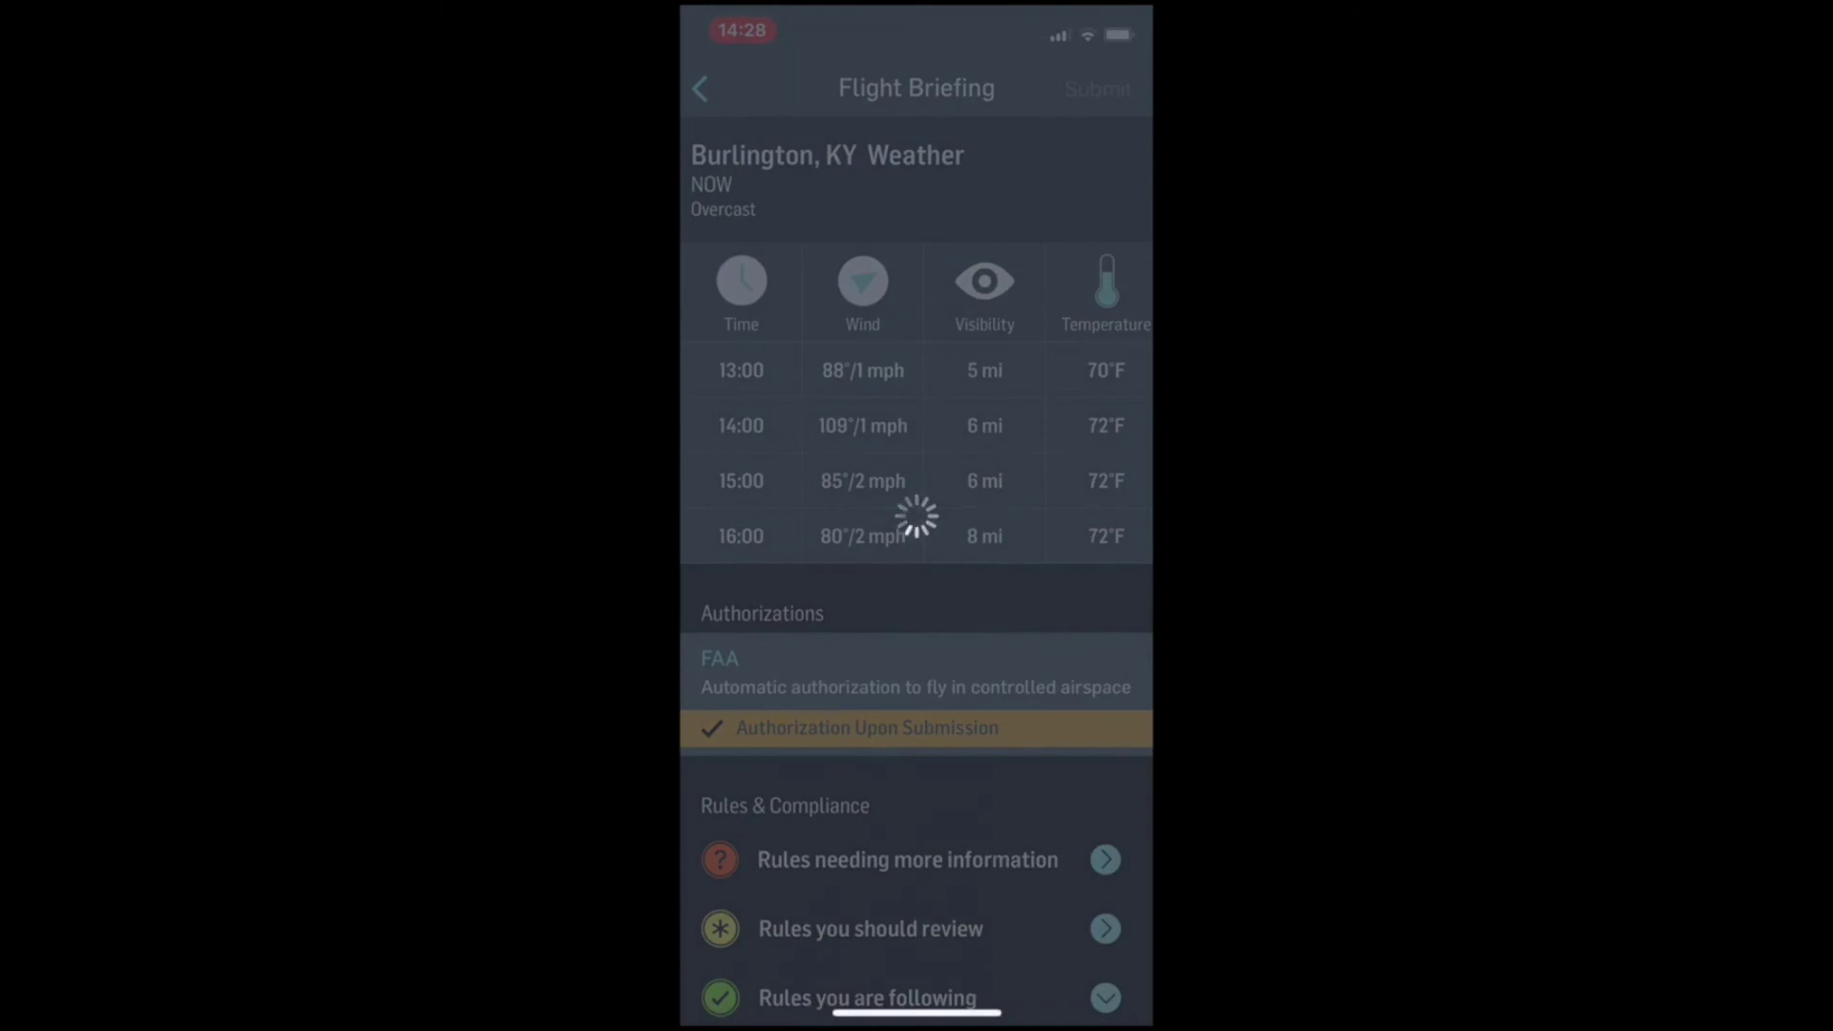
{"action": "left_click", "coordinate": [917, 567]}
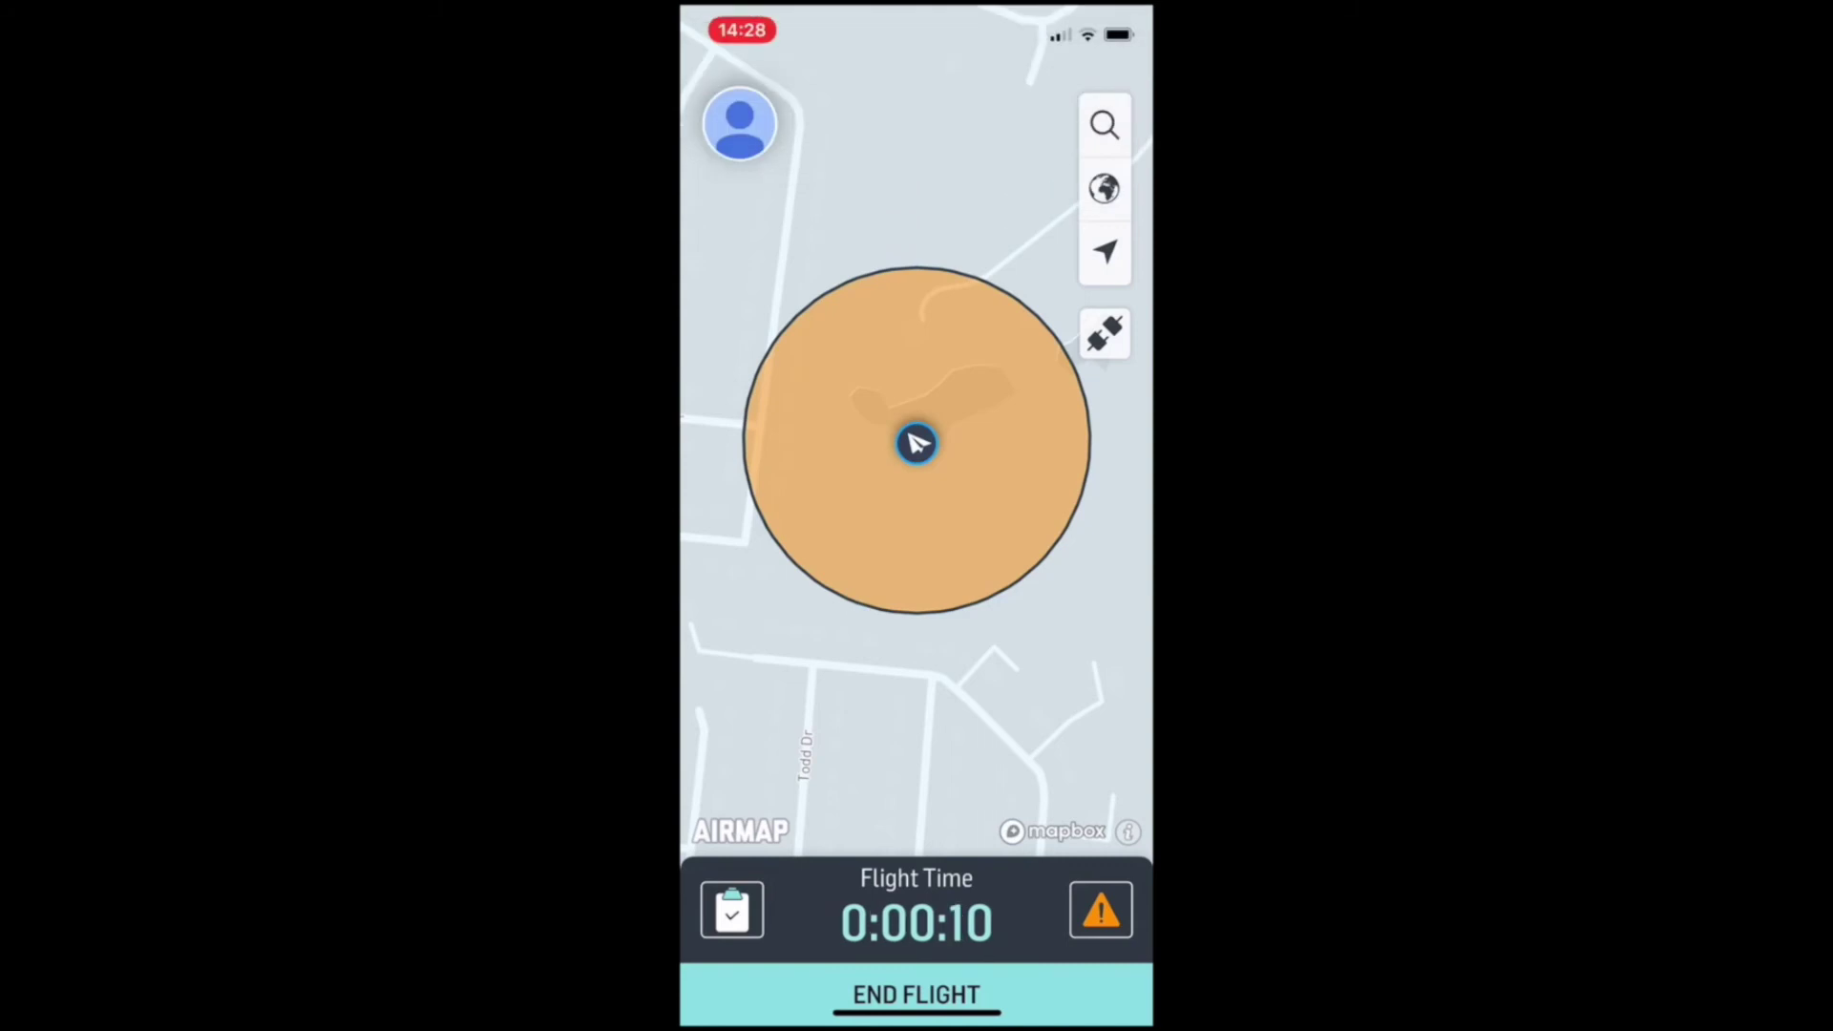
Step: Check the Controlled Airspace and Custom advisories for the active flight, and return to the flight map
{"action": "scroll", "coordinate": [916, 430], "scroll_direction": "down", "scroll_amount": 4}
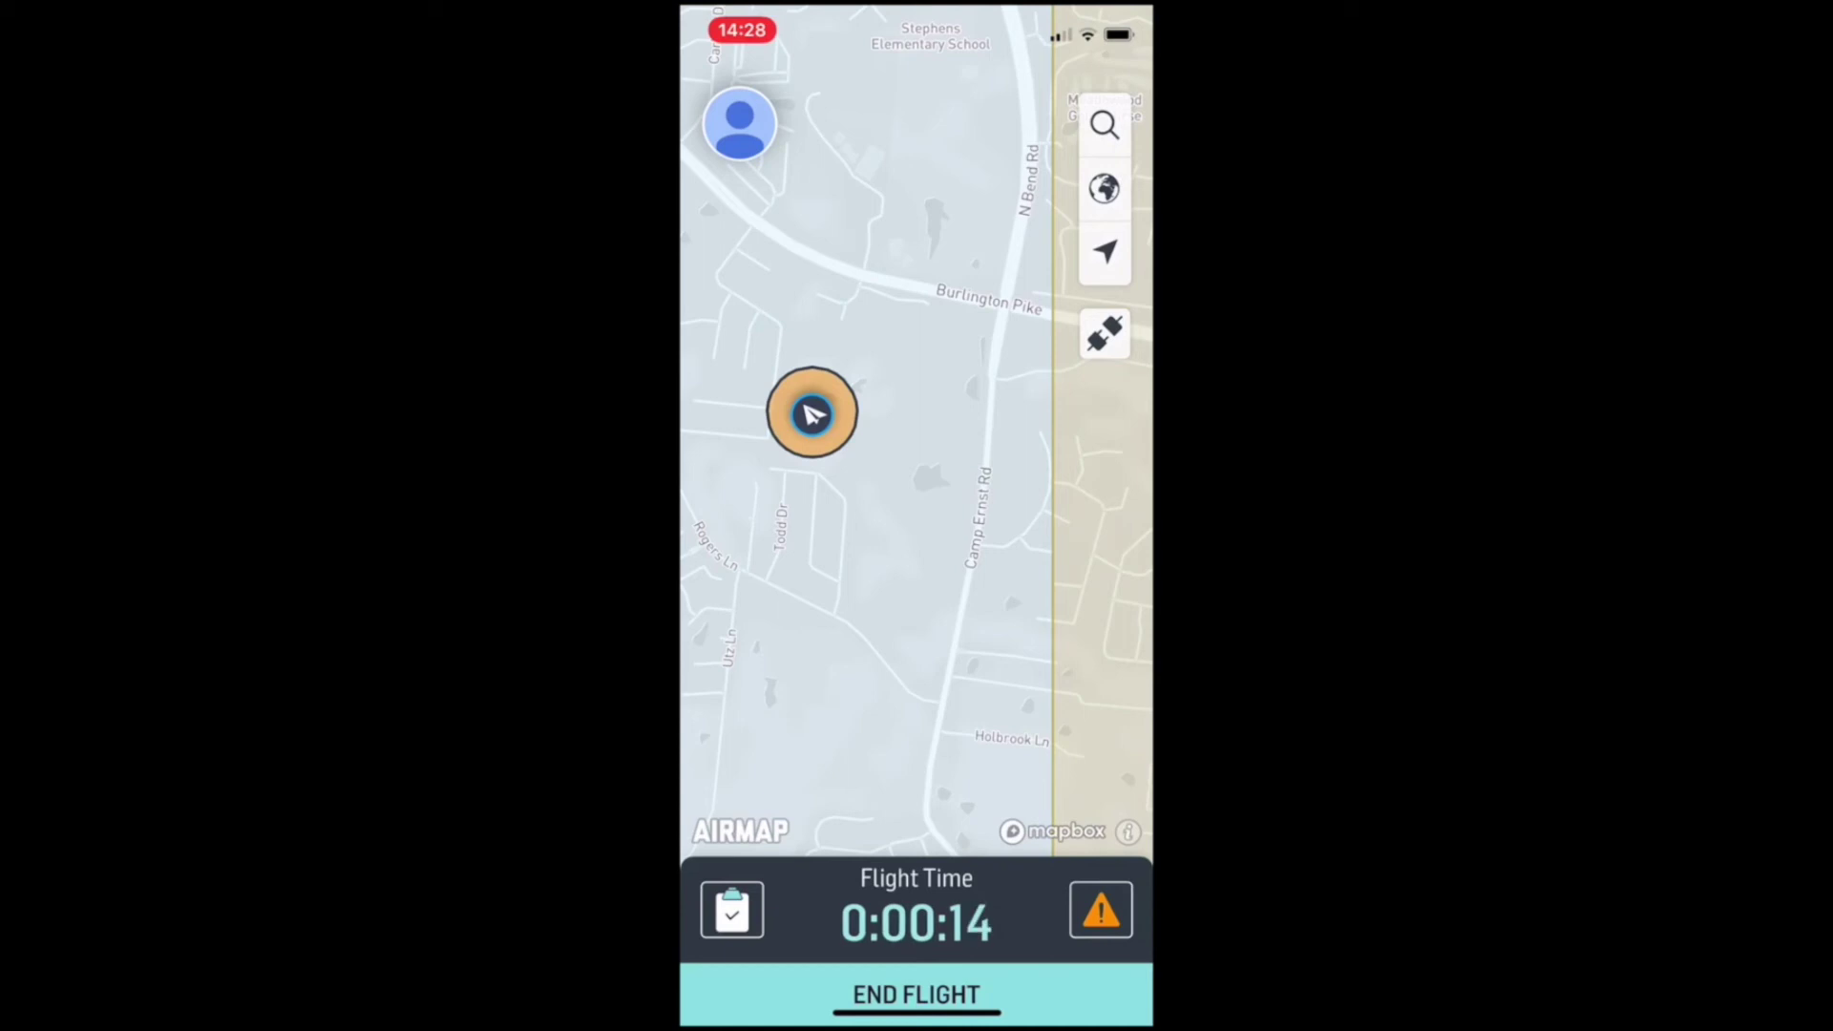
{"action": "left_click", "coordinate": [731, 909]}
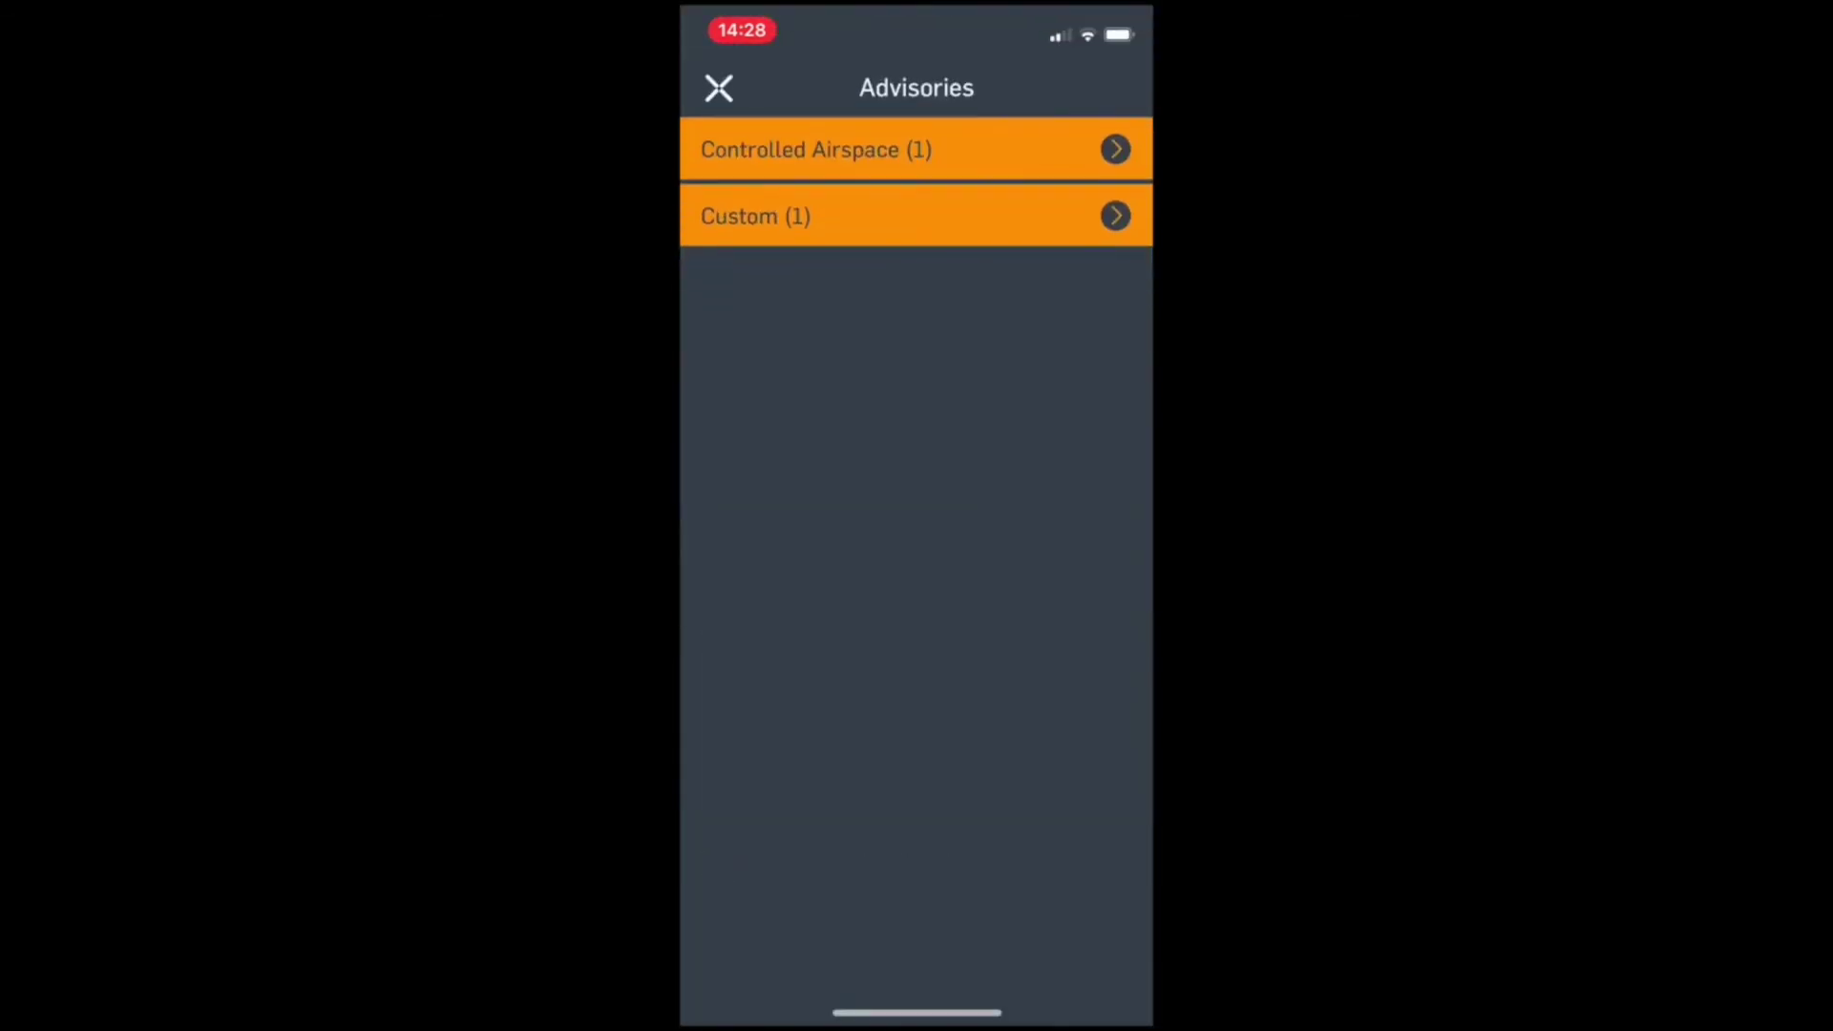
{"action": "left_click", "coordinate": [1116, 149]}
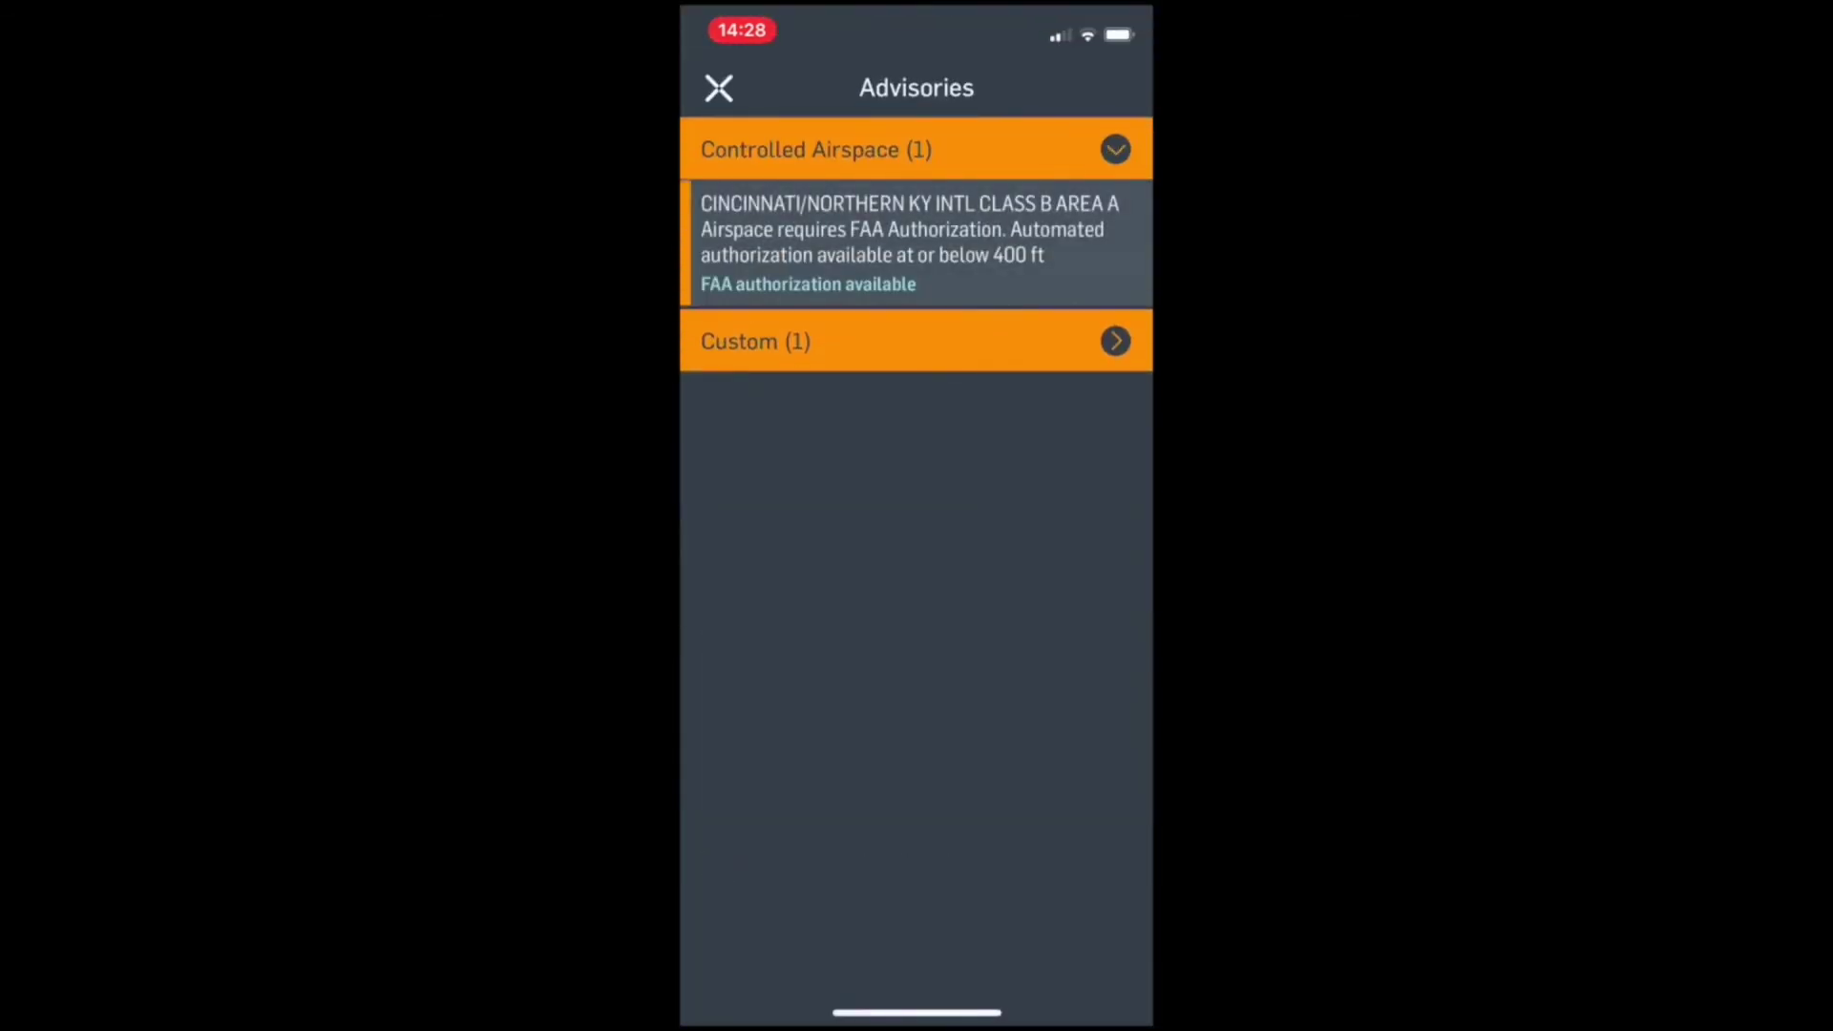
{"action": "left_click", "coordinate": [1116, 149]}
{"action": "left_click", "coordinate": [1116, 216]}
{"action": "left_click", "coordinate": [1116, 216]}
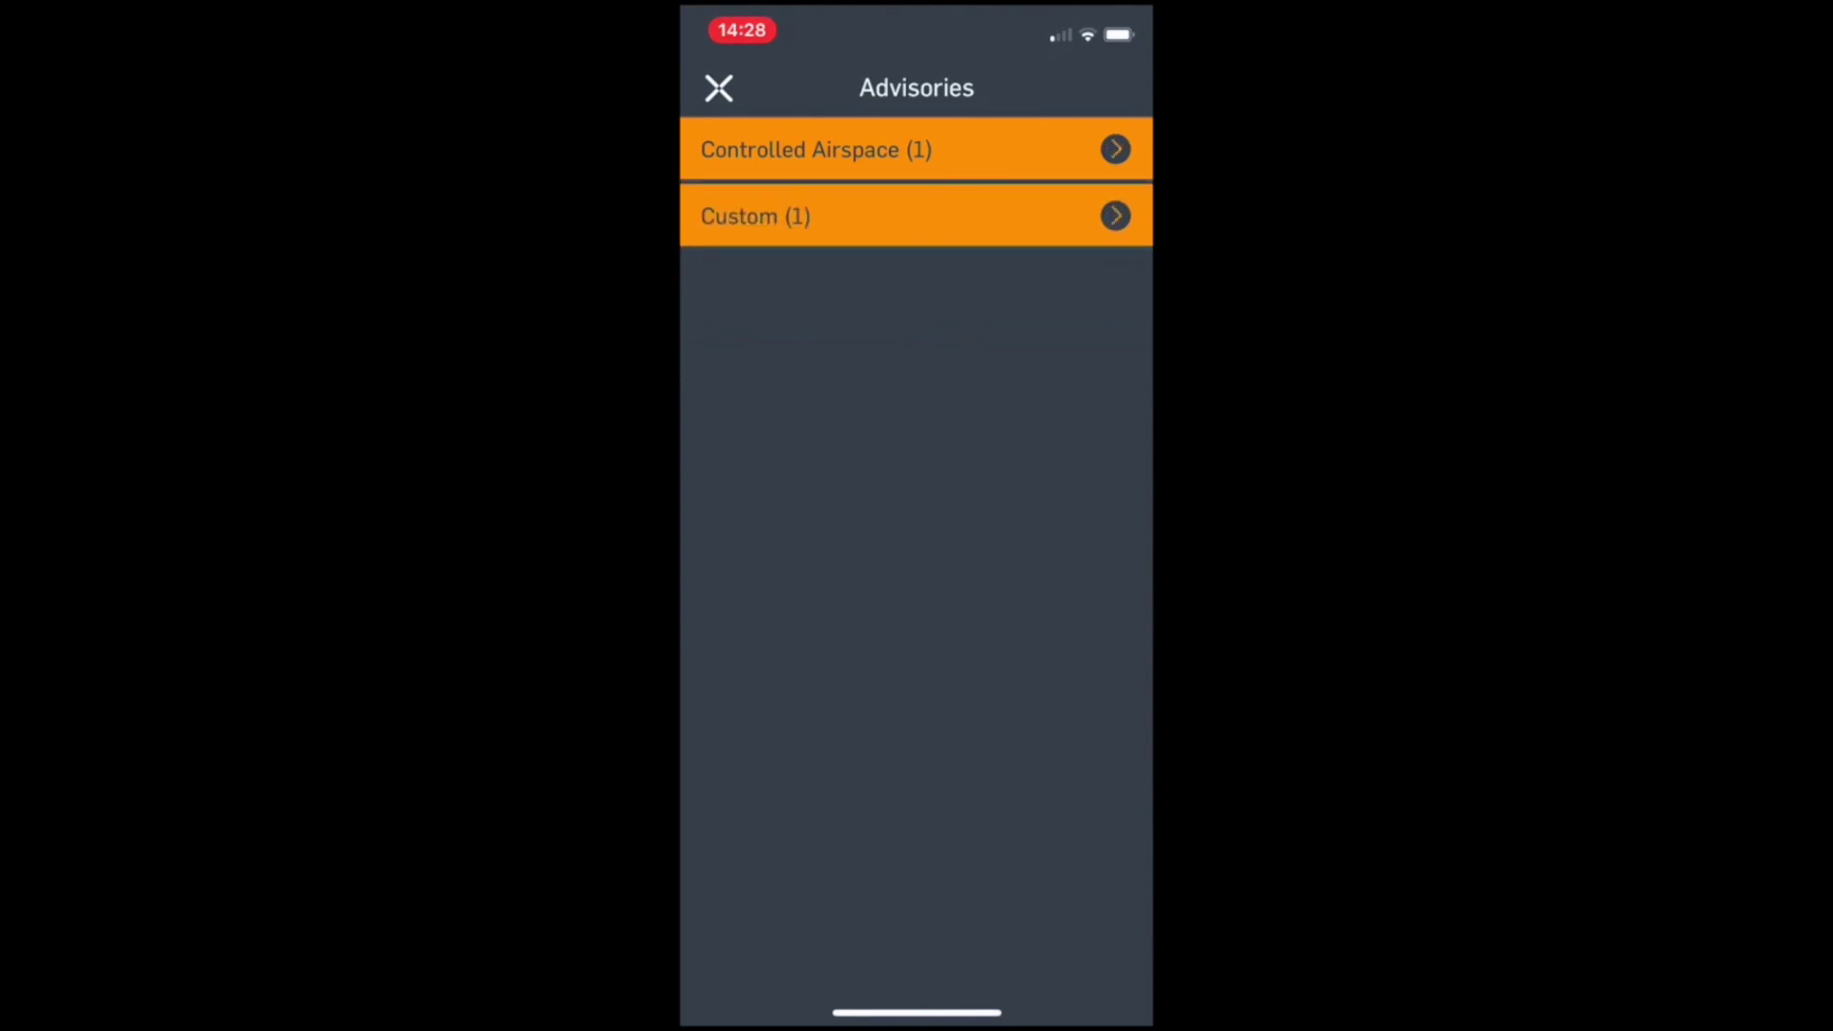
{"action": "left_click", "coordinate": [719, 88]}
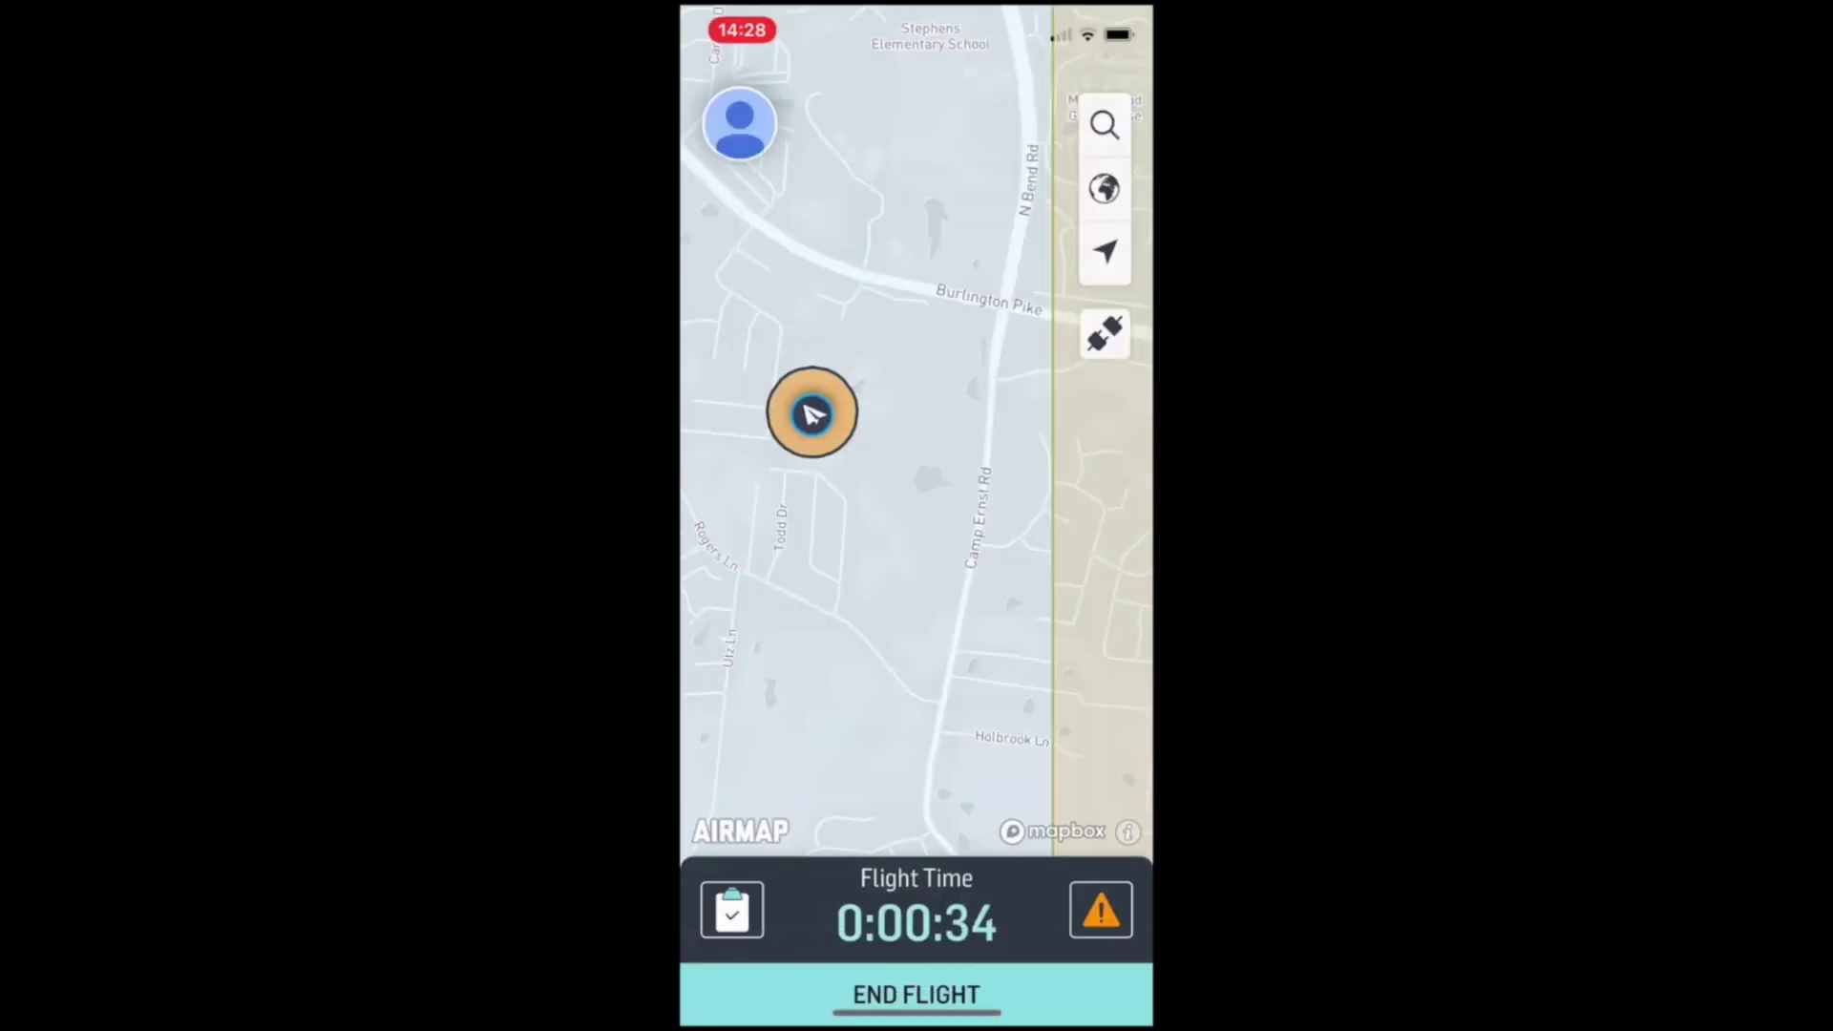
Step: End the active flight and confirm ending it
{"action": "left_click", "coordinate": [916, 994]}
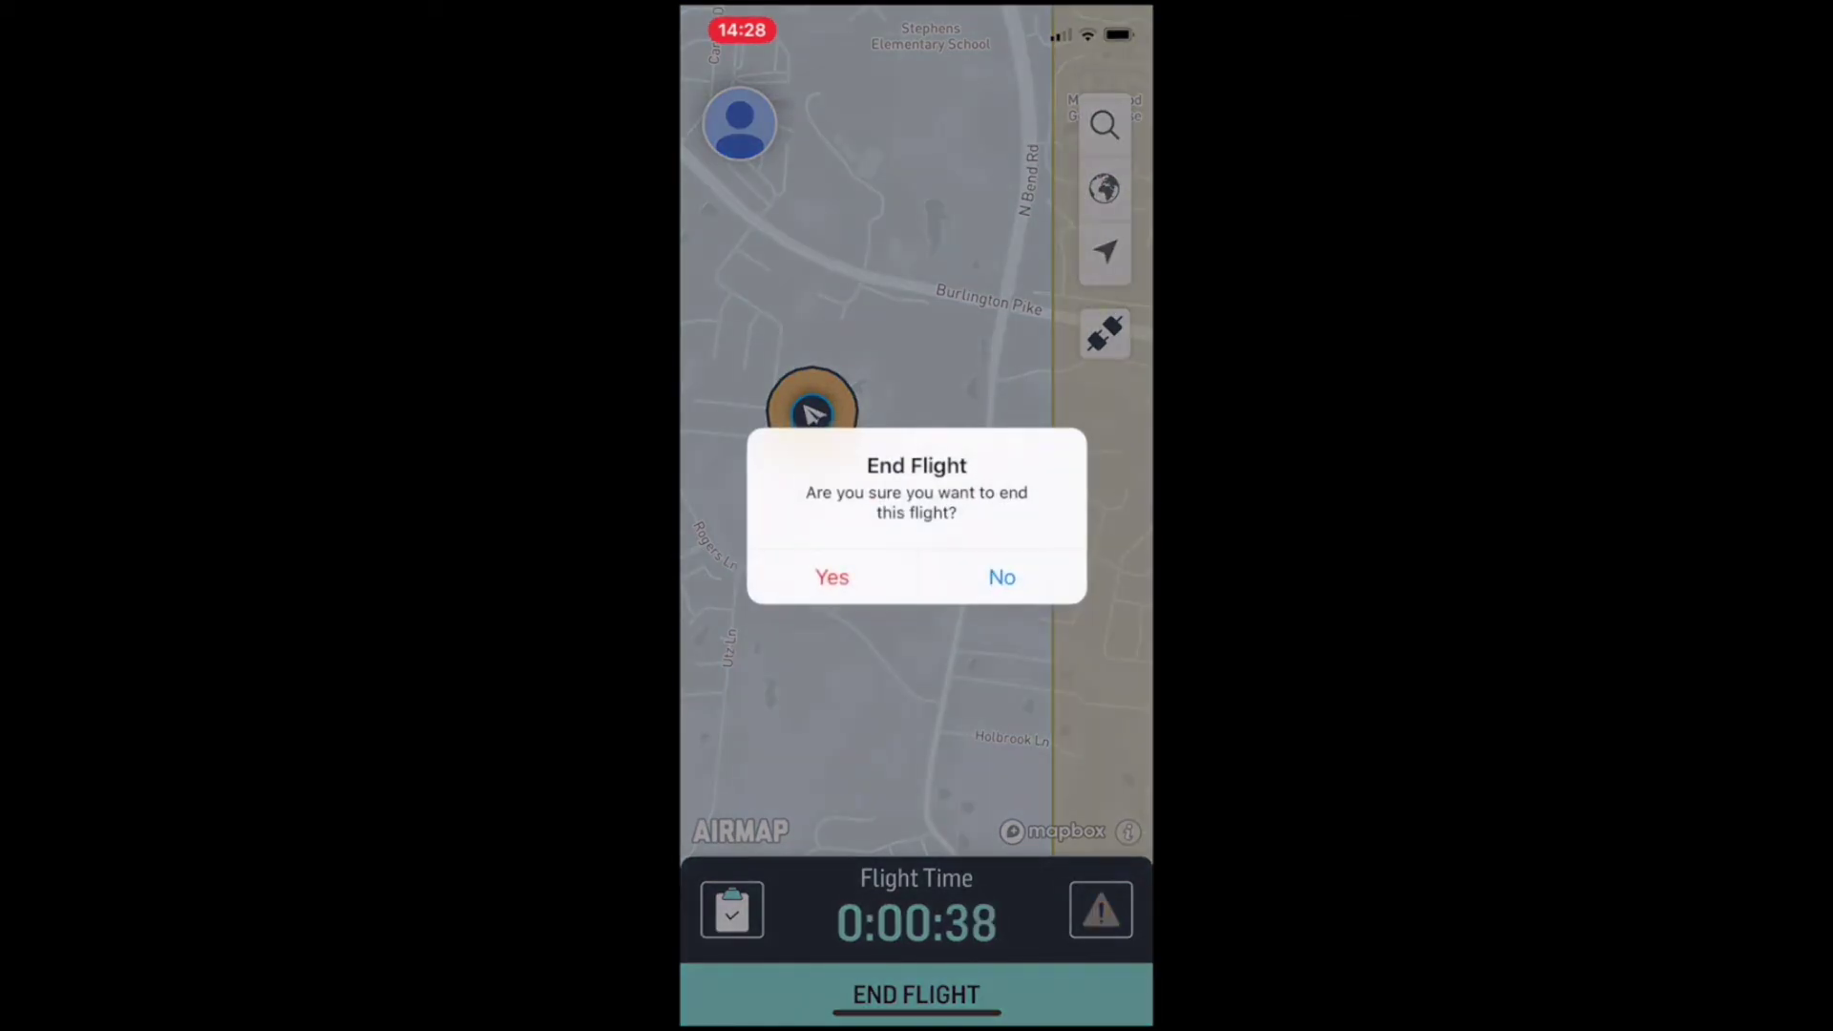
{"action": "left_click", "coordinate": [832, 577]}
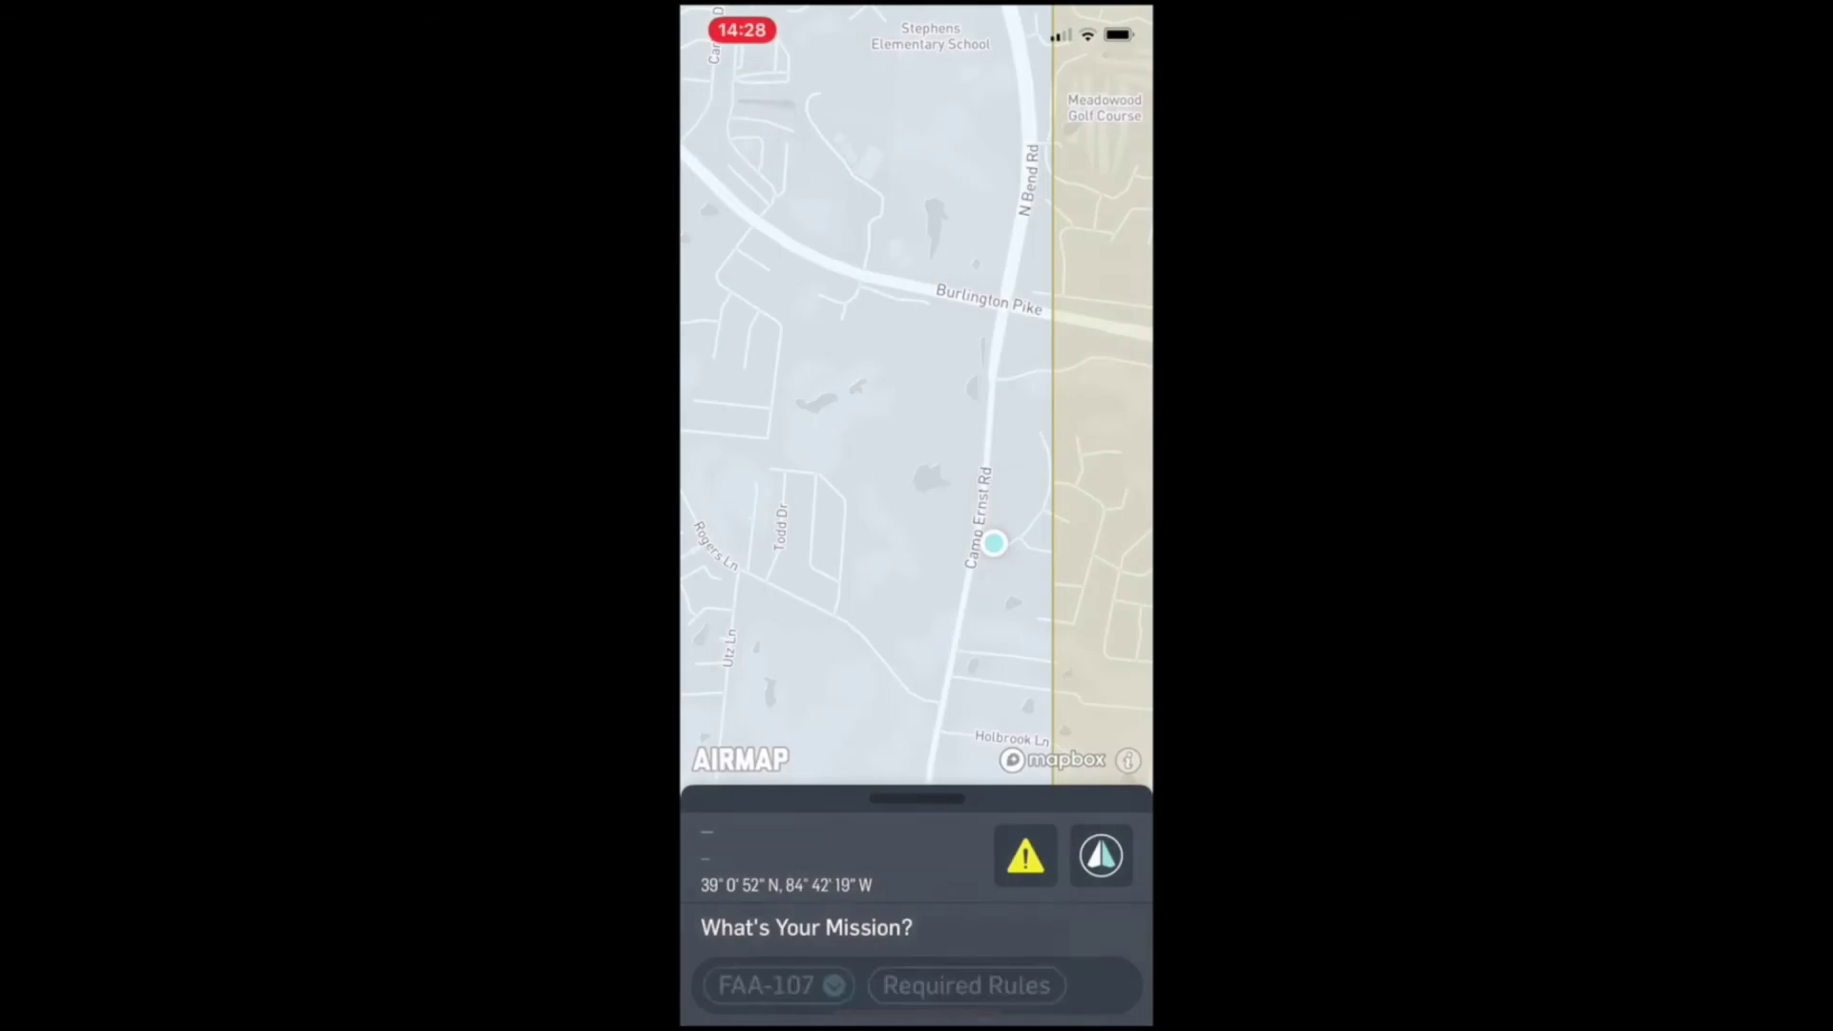